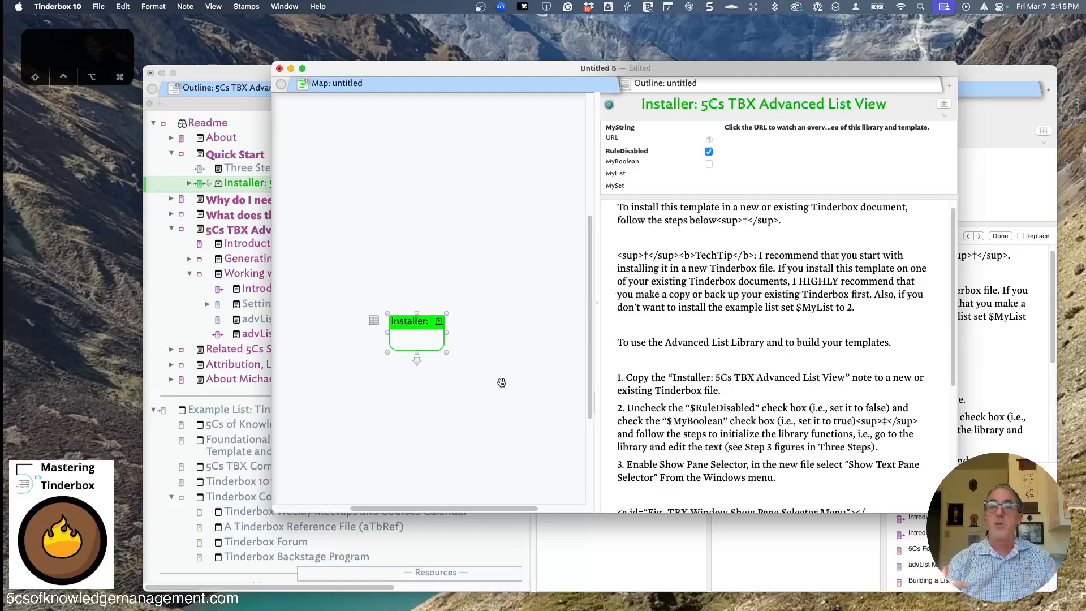
Run the 5Cs TBX Advanced List View installer note by enabling MyBoolean and turning off RuleDisabled.
click(708, 163)
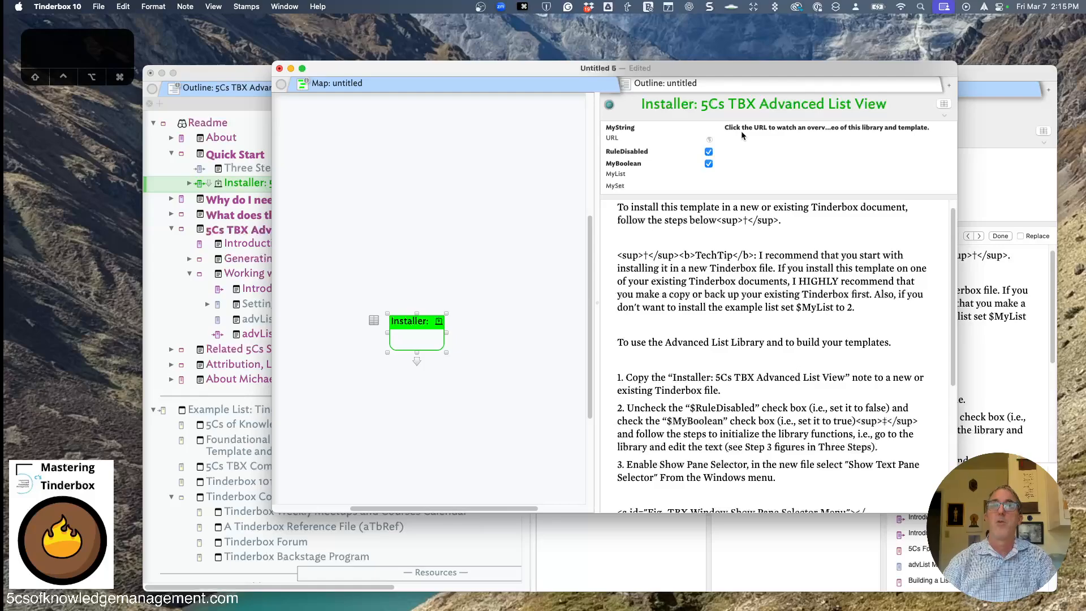
click(709, 152)
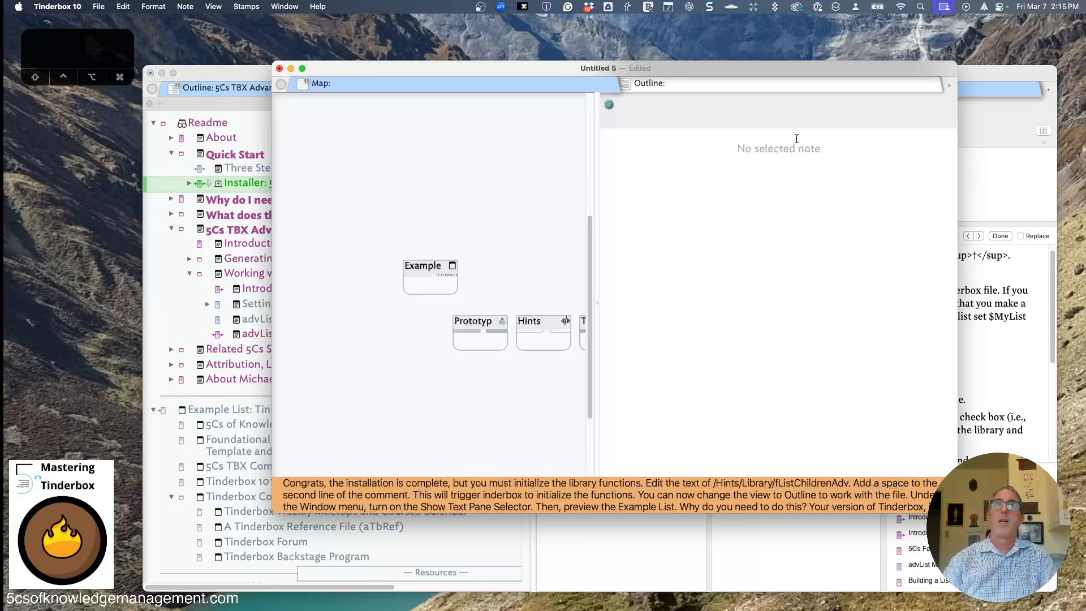
Switch the document to its Outline view and show the text pane selector.
click(717, 83)
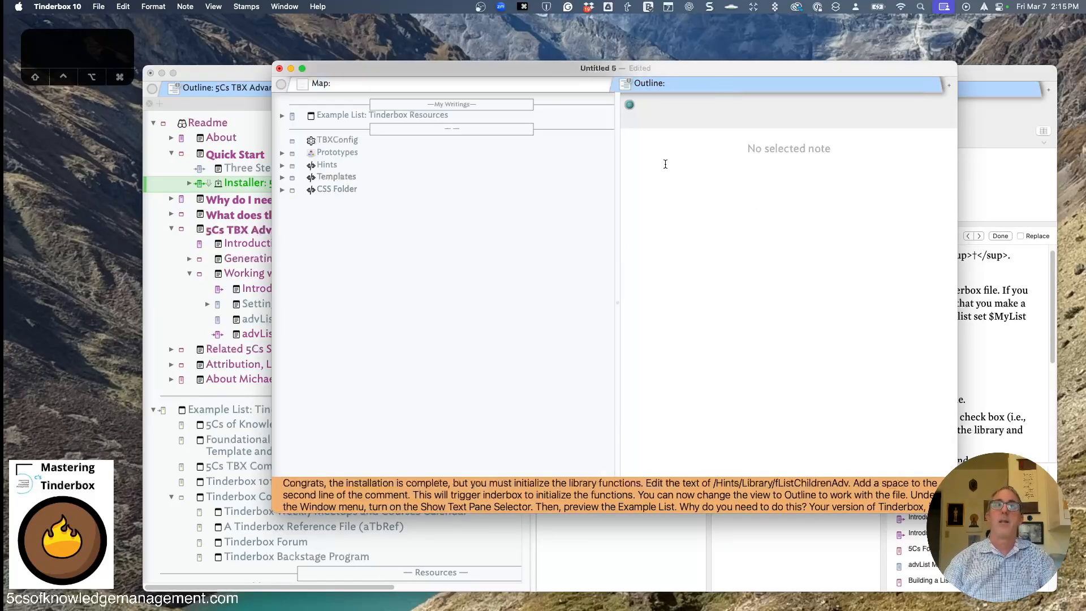
click(269, 6)
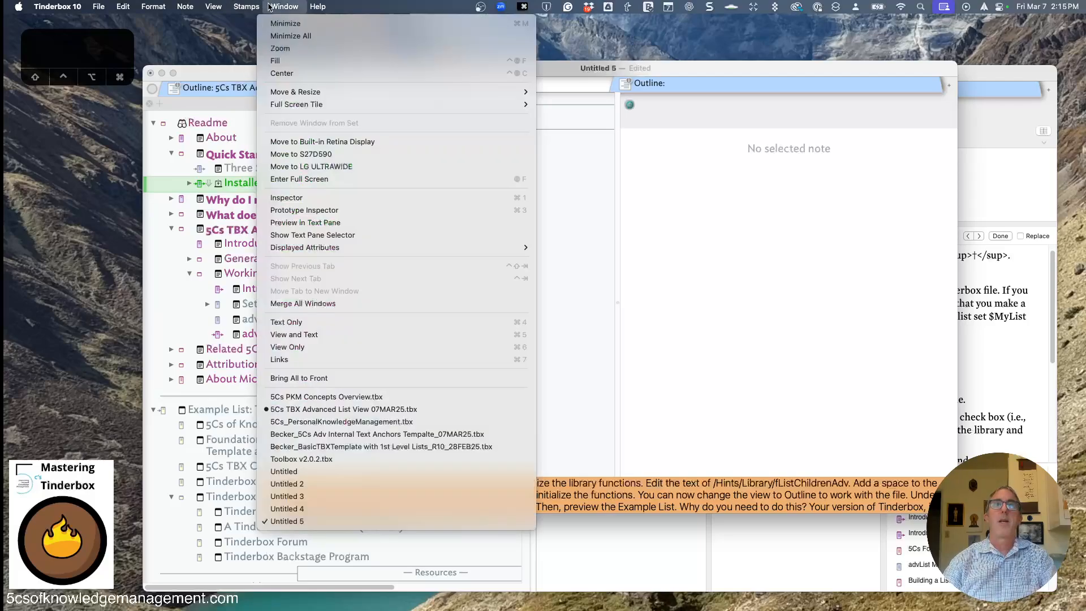
click(335, 235)
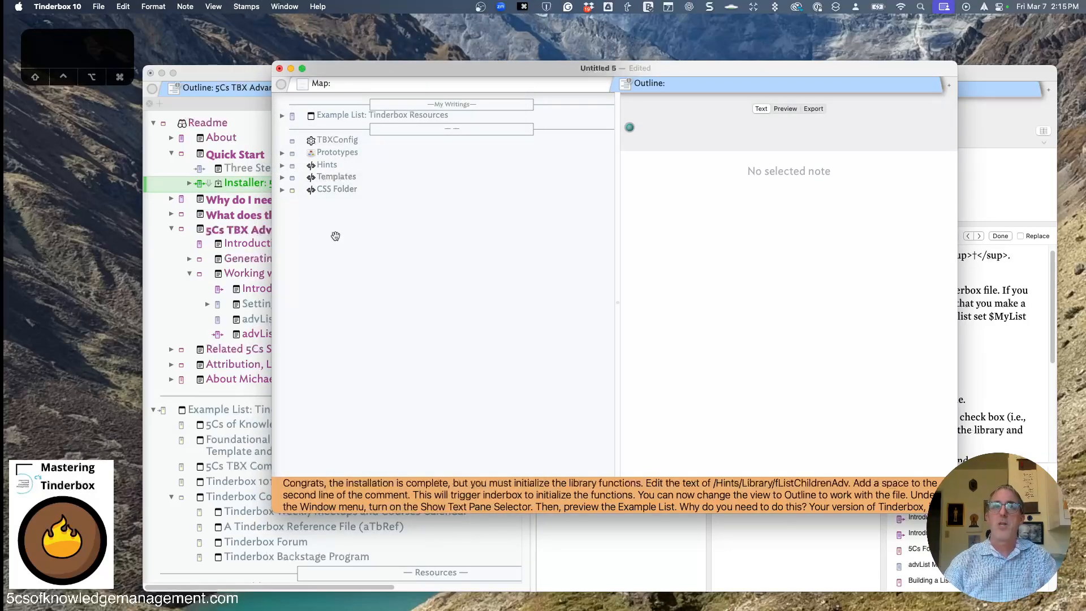
Initialize the library by adding a space to the second comment line of the fListChildrenAdv note under Hints/Library.
click(313, 167)
click(283, 165)
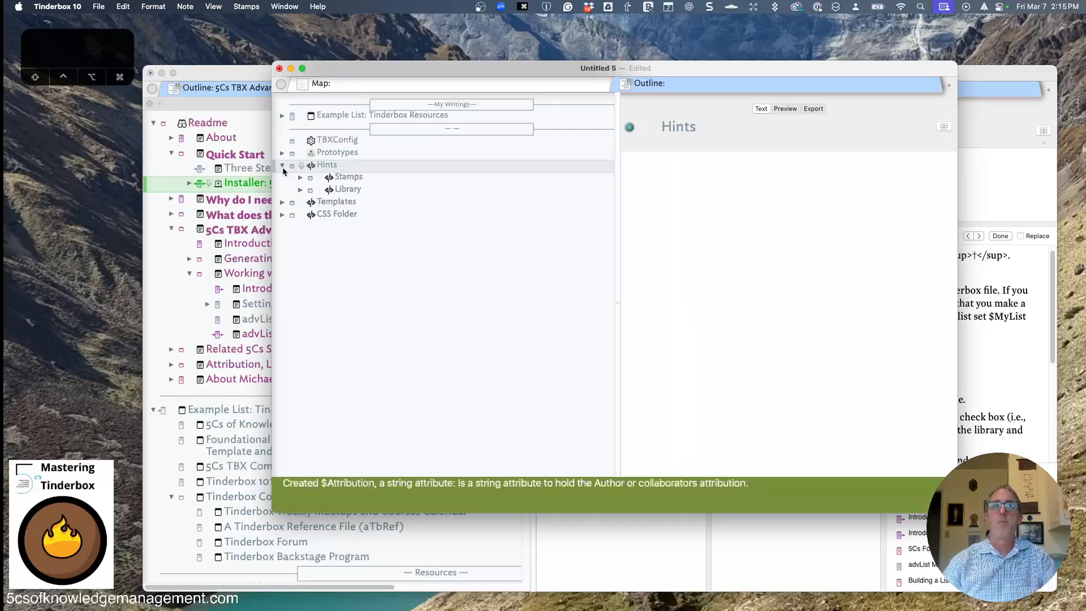
click(342, 190)
click(300, 190)
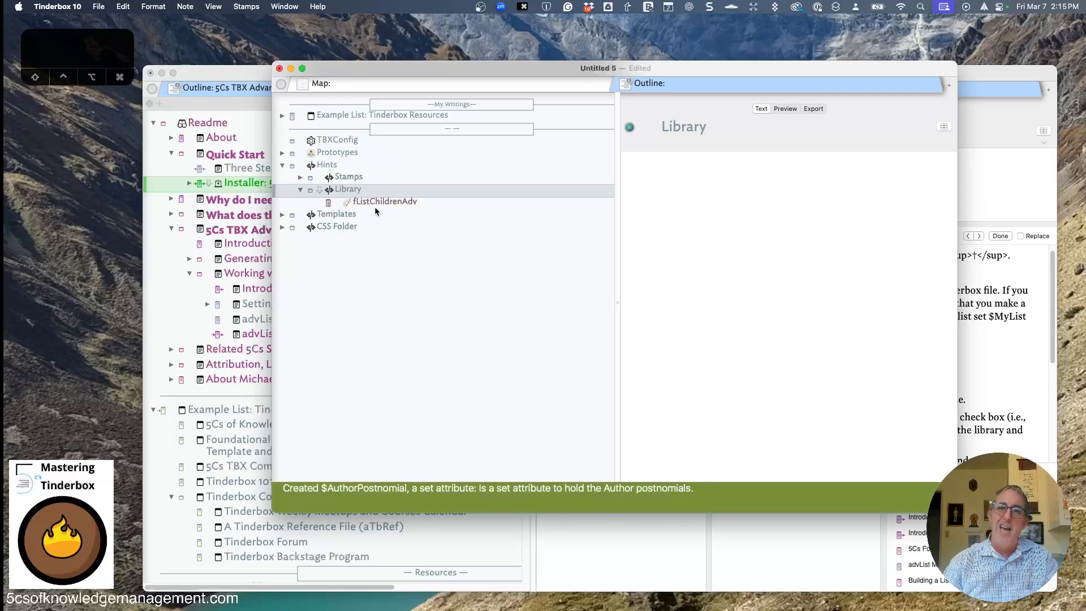
click(377, 202)
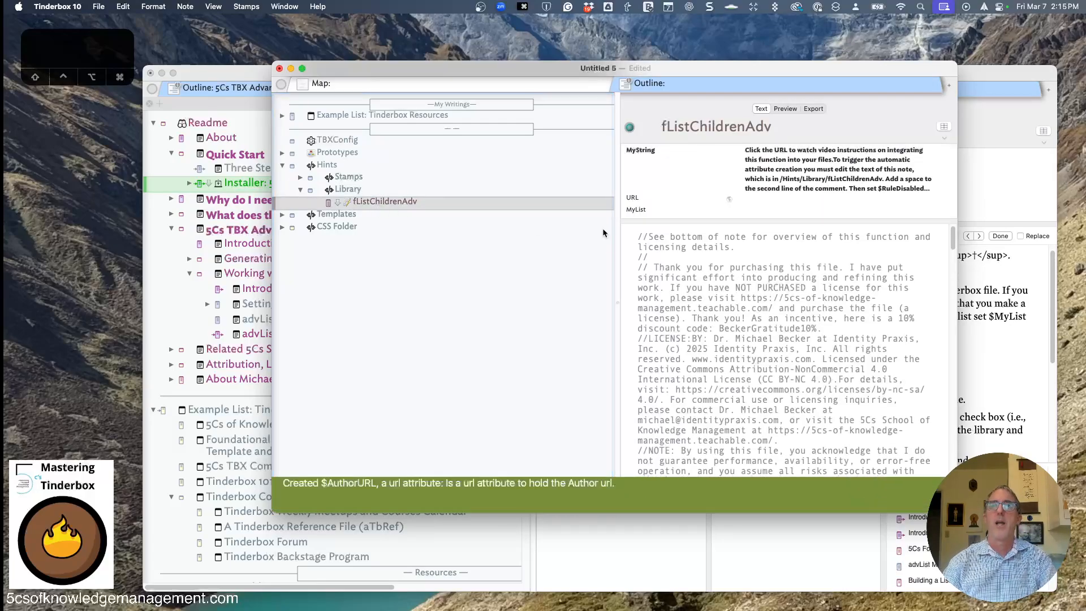
click(674, 252)
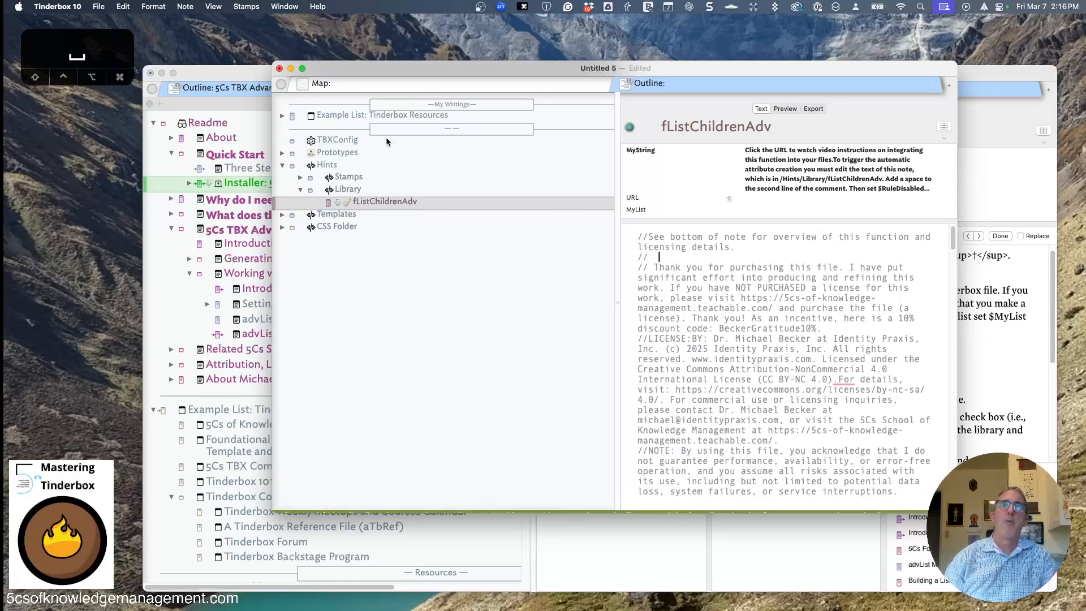
Add the built-in HTML template to the document and bring up the Export Inspector for the Example List: Tinderbox Resources note.
click(337, 119)
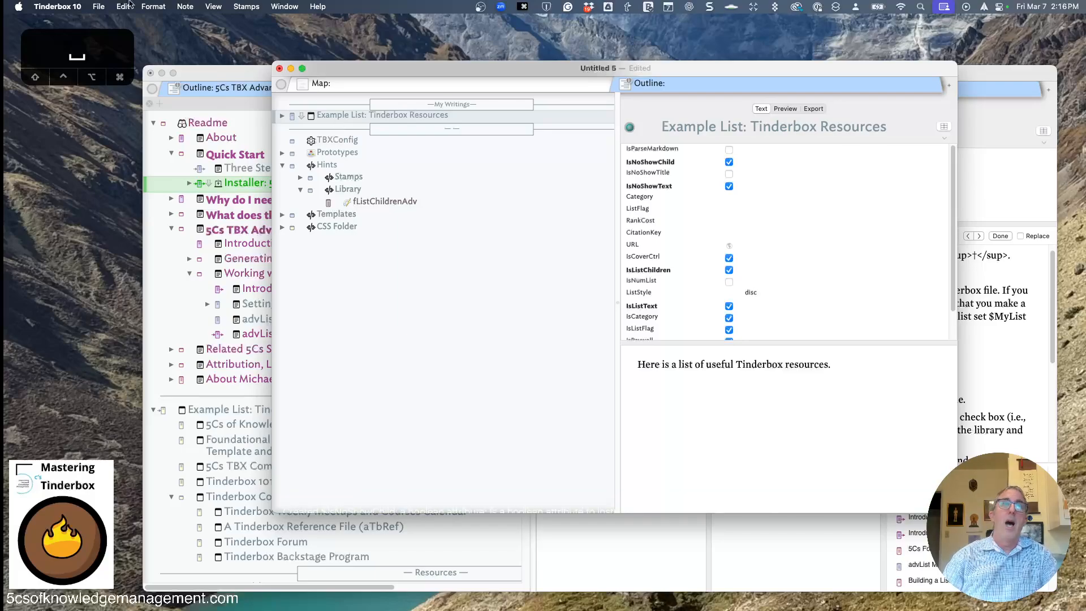
click(103, 7)
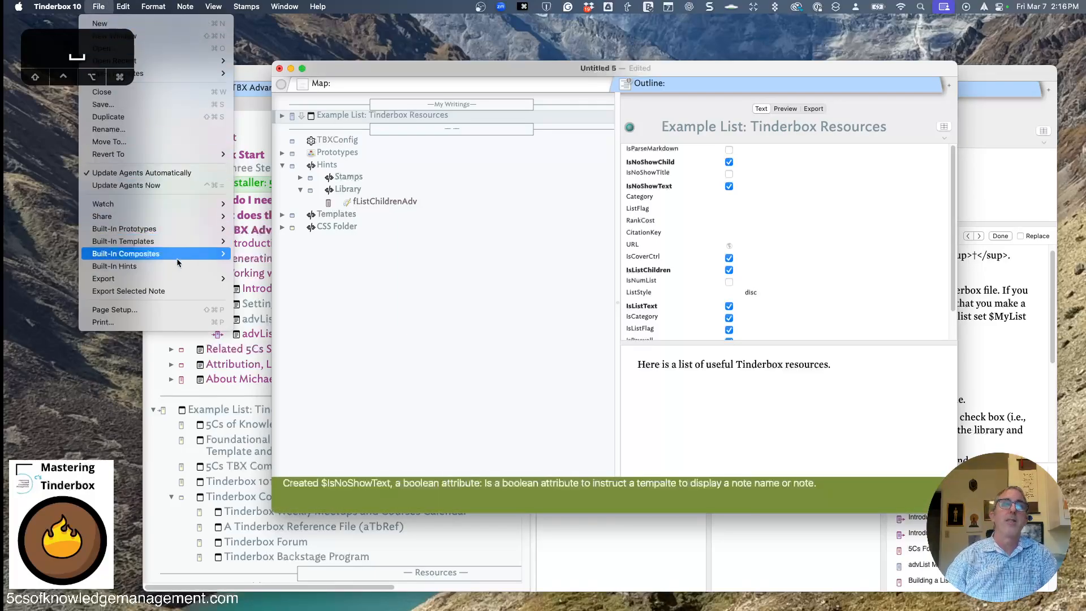
mouse_move(170, 241)
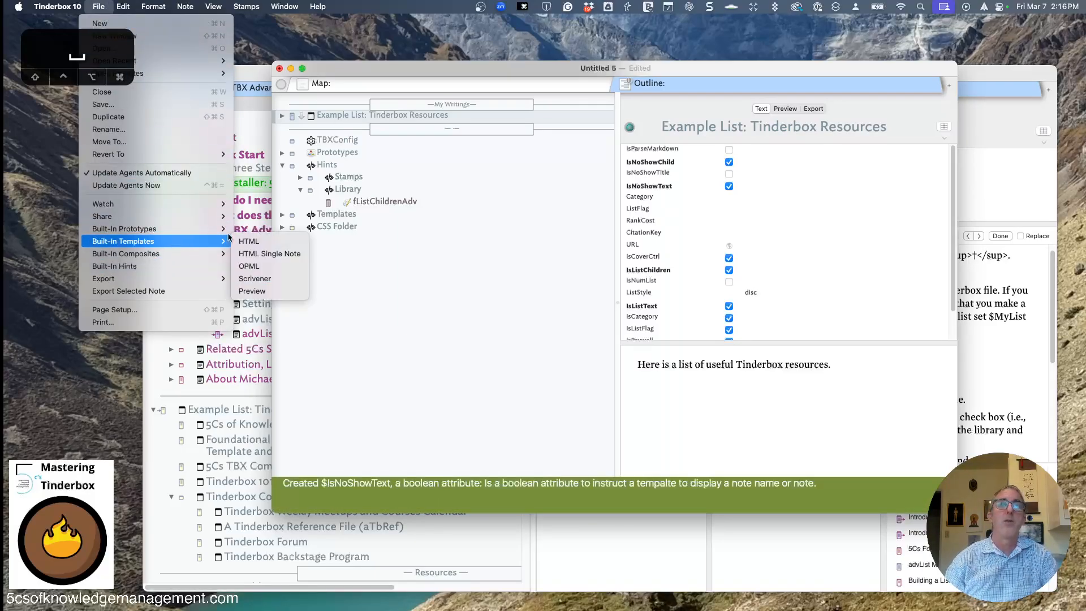
click(278, 241)
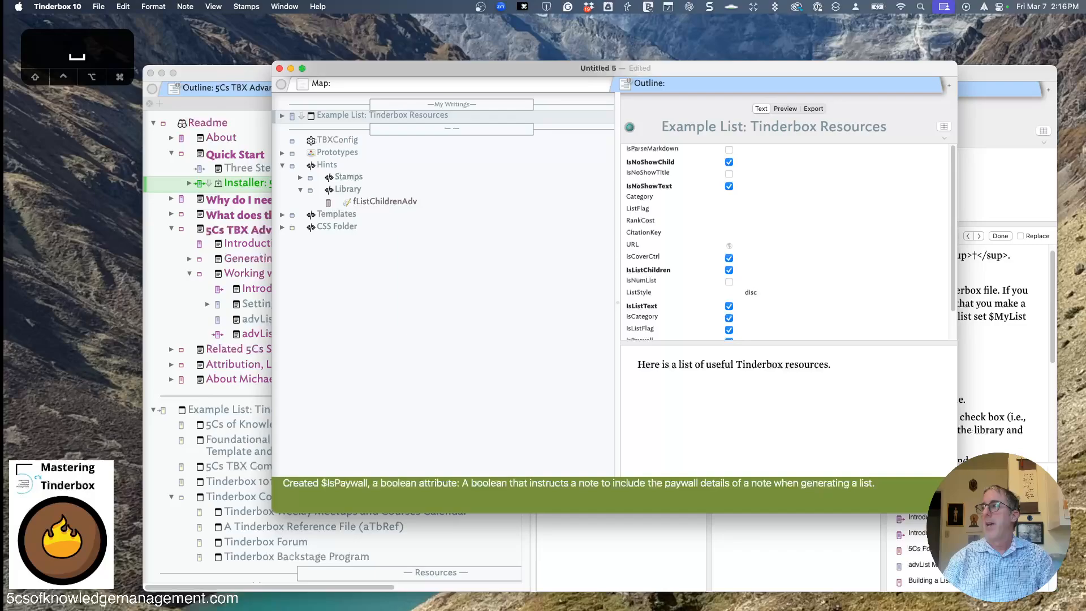
drag(1085, 221, 893, 298)
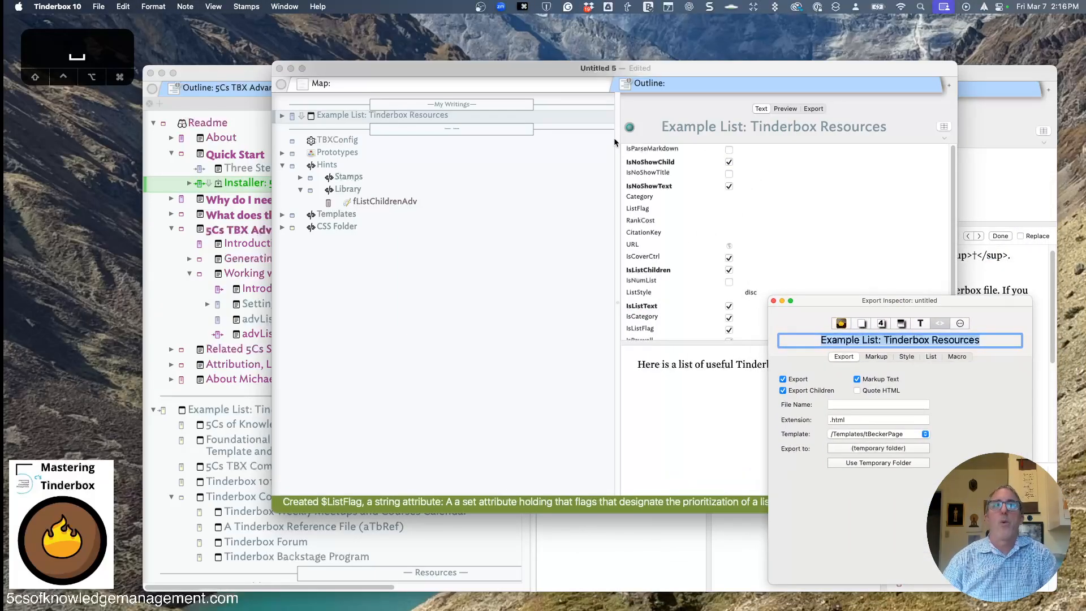
Expand the Example List and Tinderbox Community notes and examine their child notes' attributes, such as Category, ListFlag and RankCost.
click(281, 116)
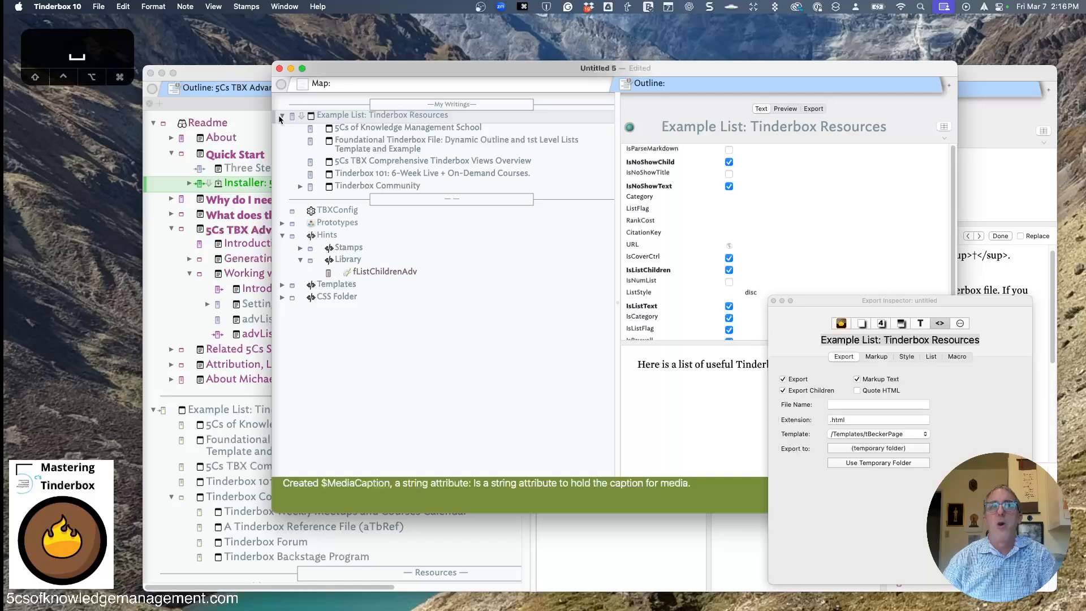
click(331, 131)
click(340, 148)
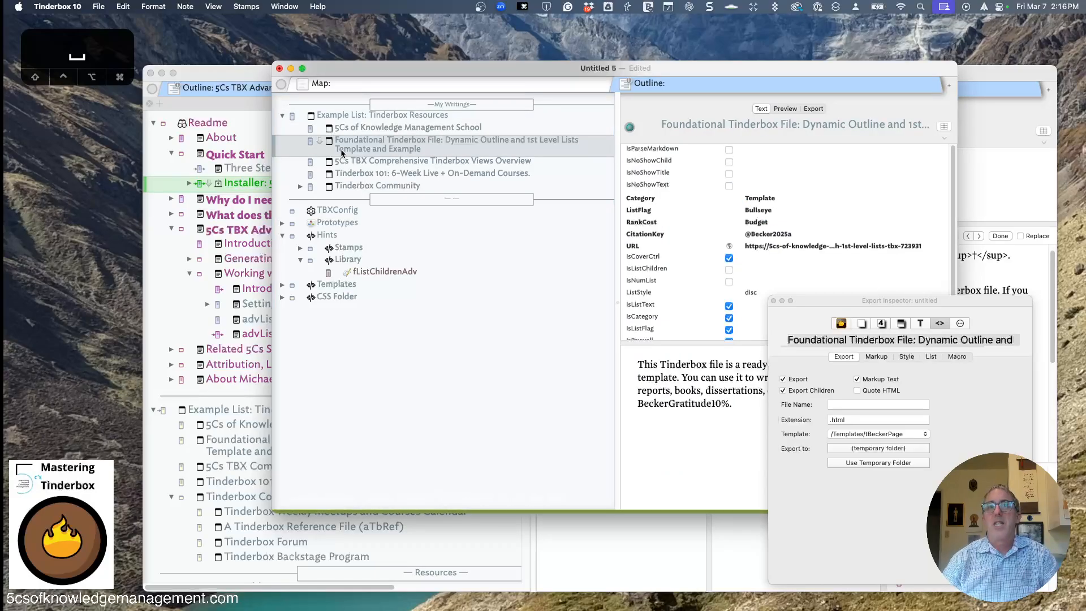
click(348, 160)
click(344, 186)
click(300, 187)
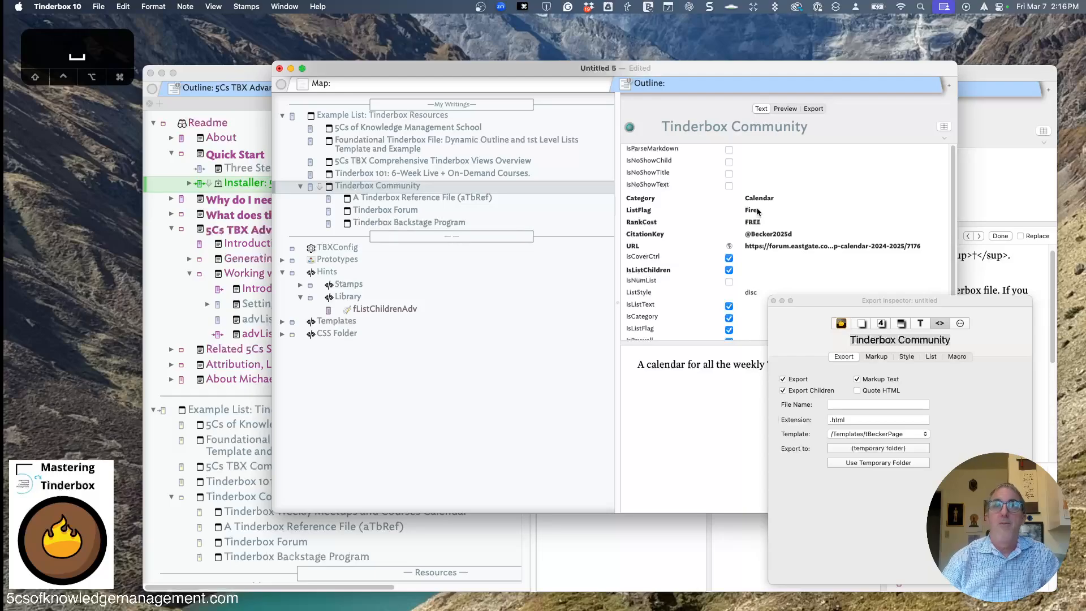
click(499, 174)
click(484, 162)
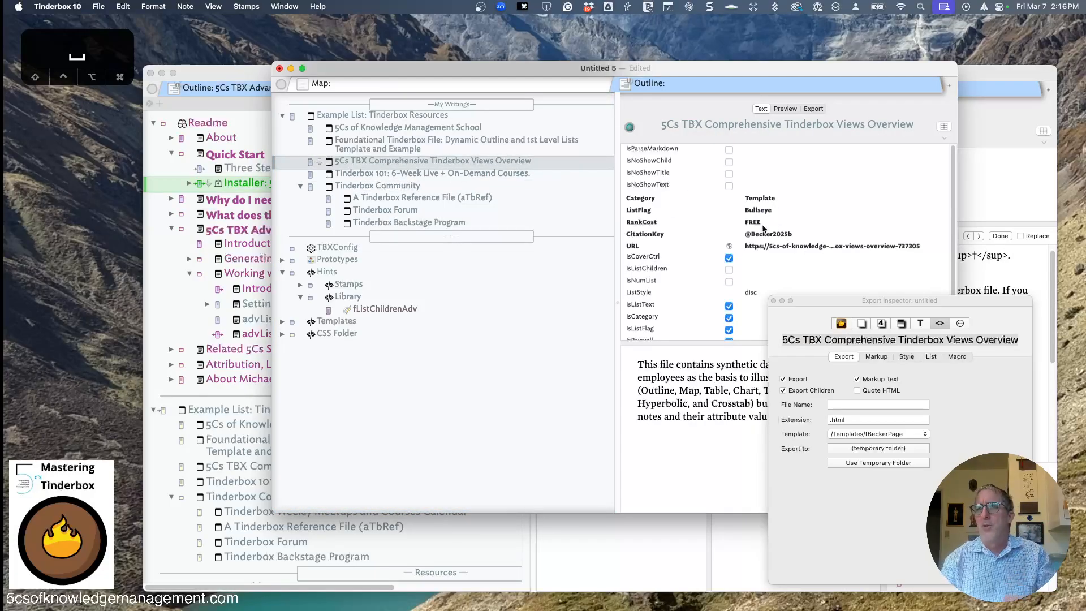
click(460, 147)
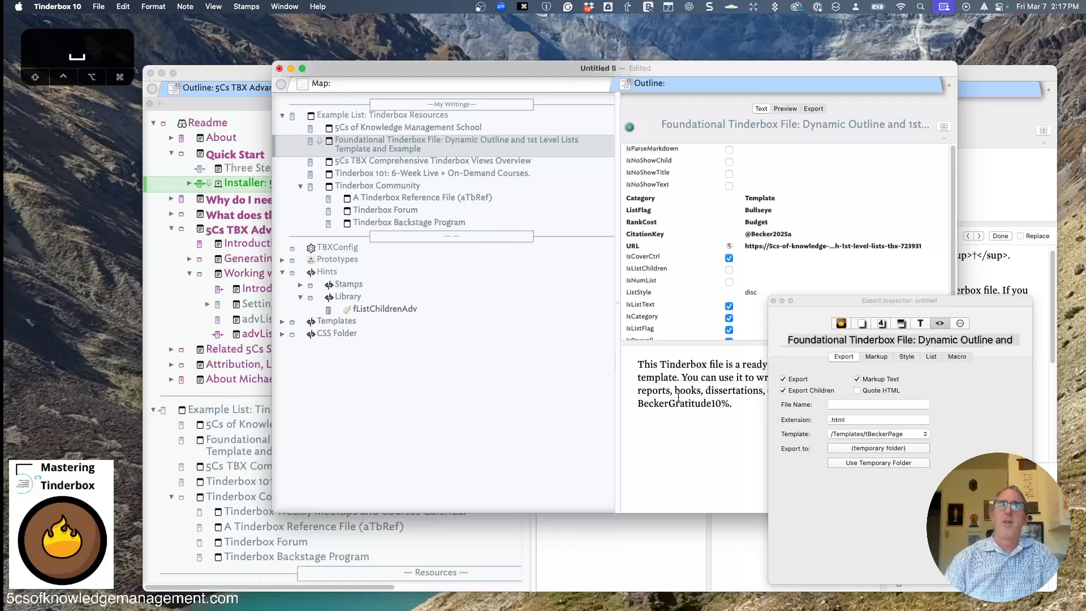
Set the export template of the Example List: Tinderbox Resources note to /Templates/HTML page.
click(452, 116)
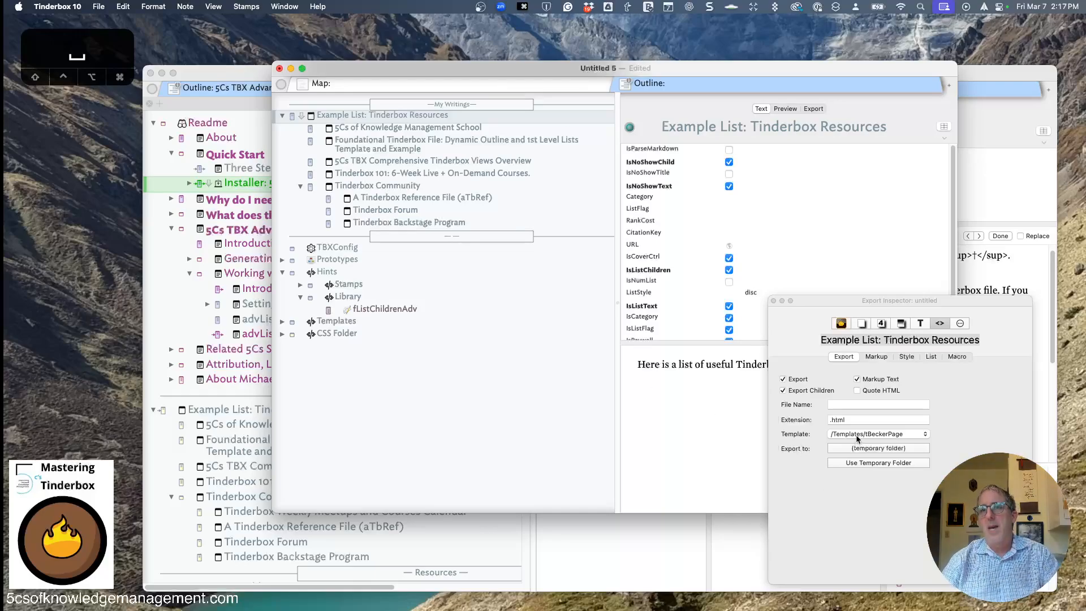
click(879, 433)
click(874, 468)
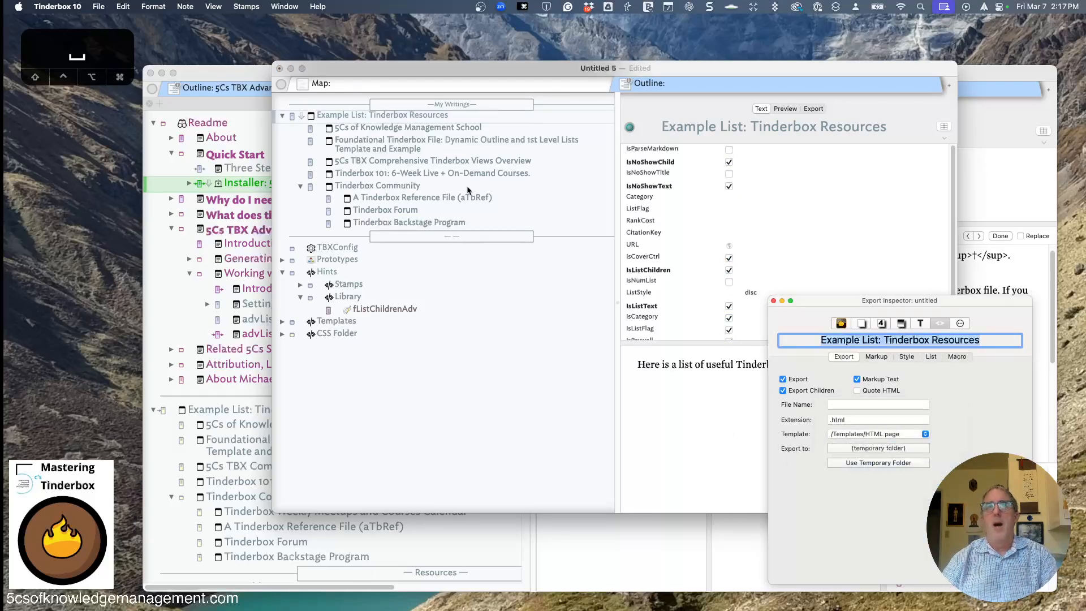
Preview the Example List note and review how the HTML page template renders the whole list.
click(786, 109)
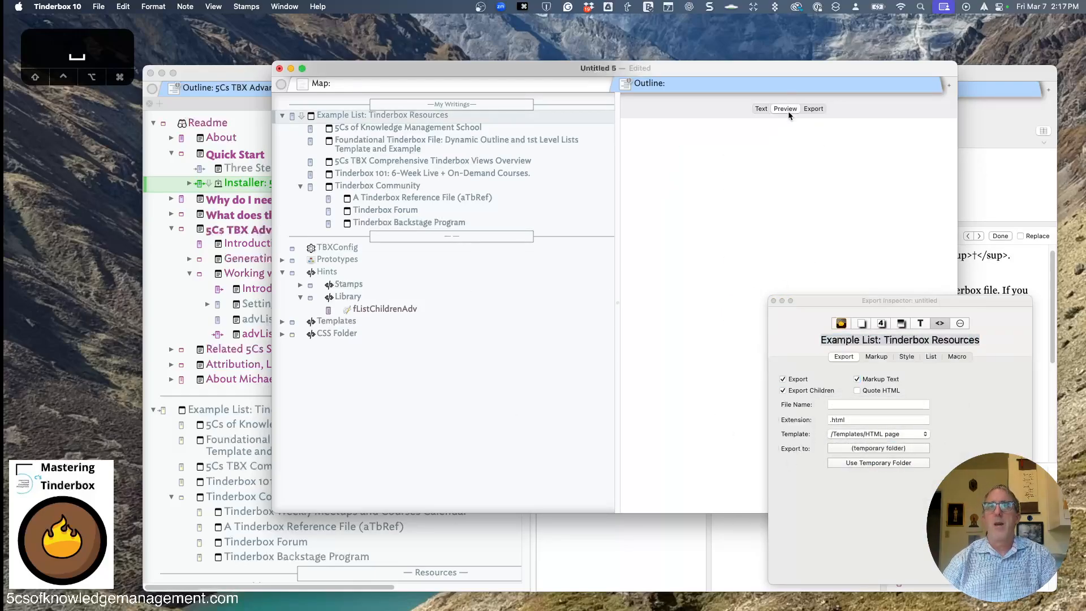
drag(824, 305, 875, 328)
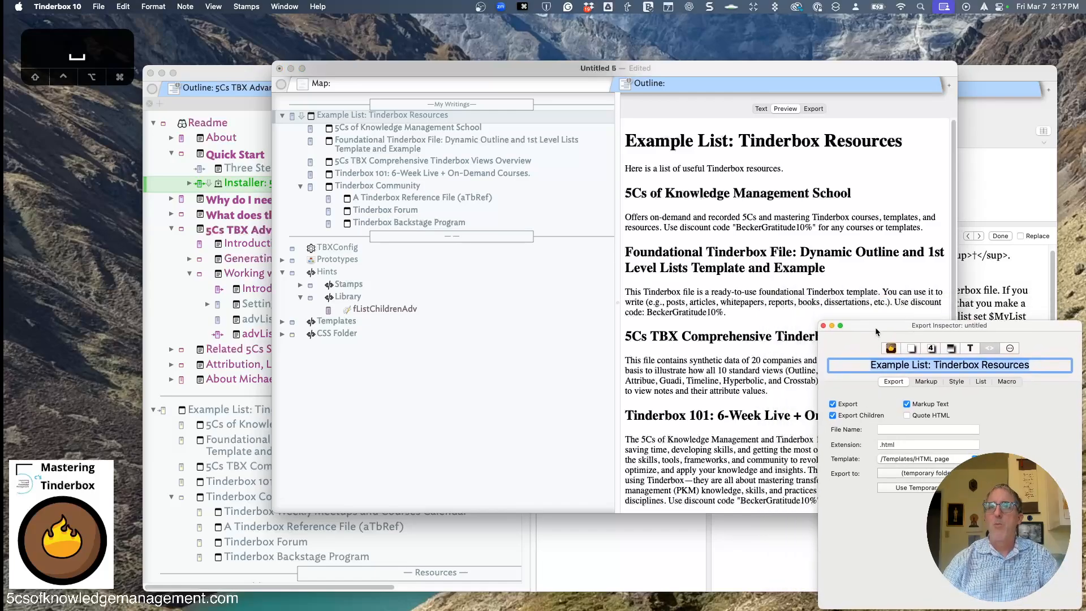
scroll(714, 330, down, 8)
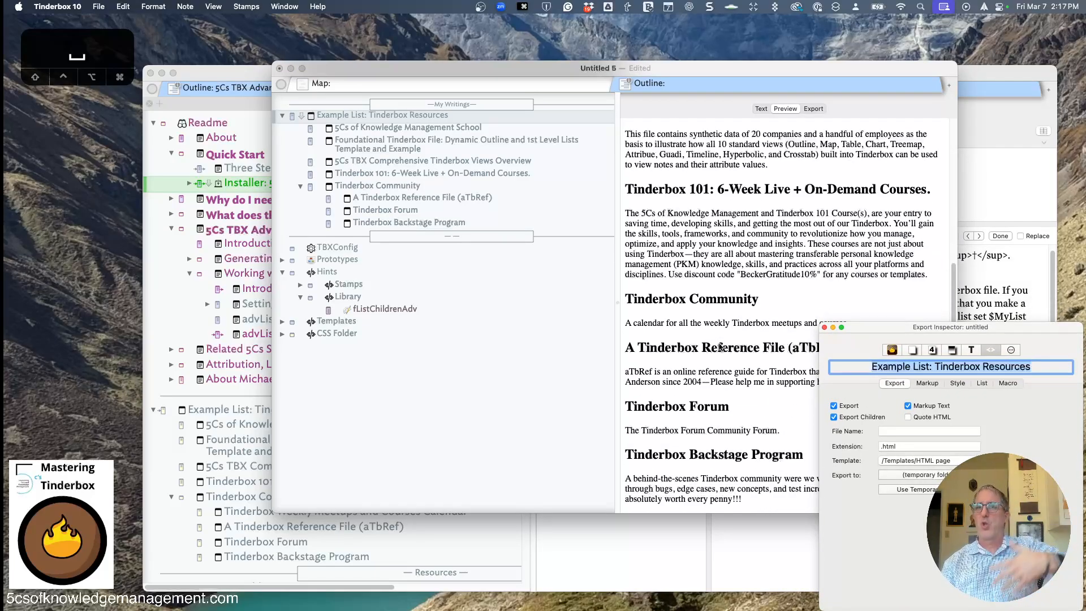
scroll(718, 351, up, 8)
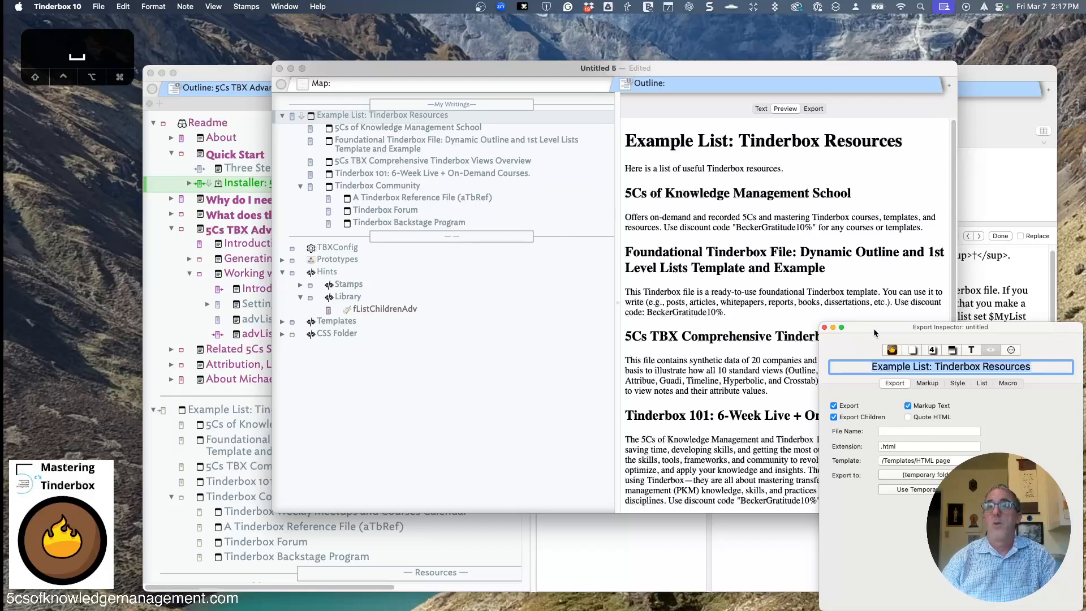
Set the Example List note's export template to /Templates/tBeckerPage.
drag(873, 328, 854, 274)
click(899, 406)
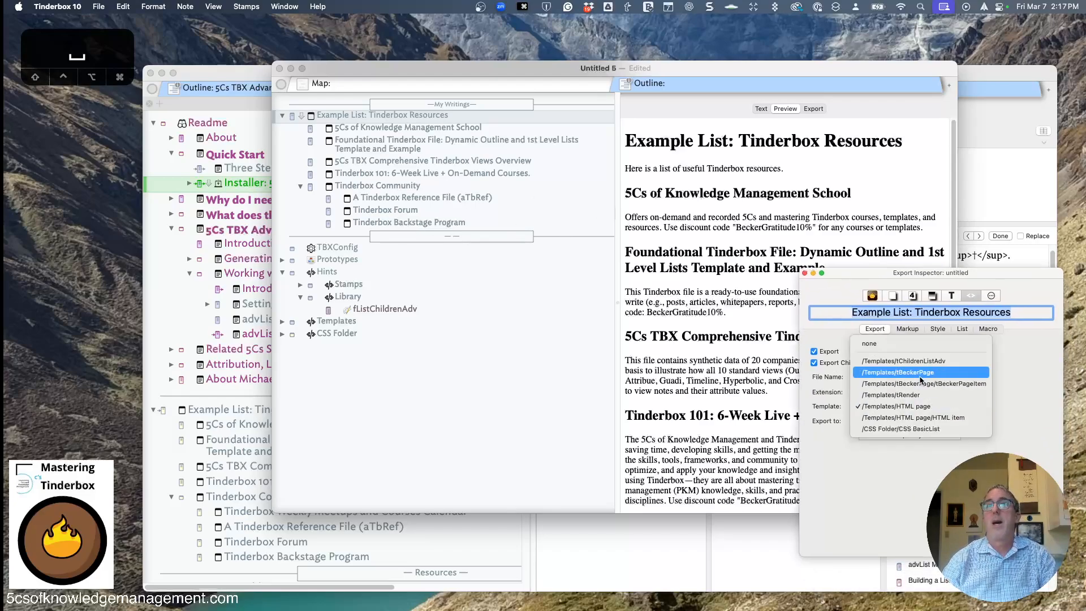
click(910, 377)
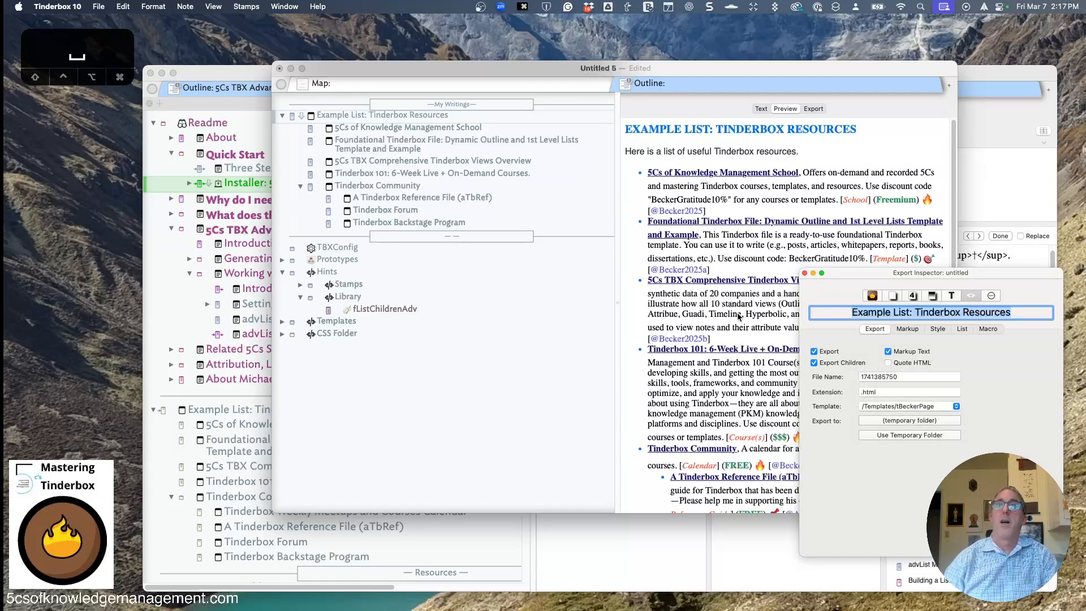
Clear the Export Inspector away, widen the preview pane and examine the list's descriptions, categories, costs, flags and citation keys.
drag(857, 280, 959, 386)
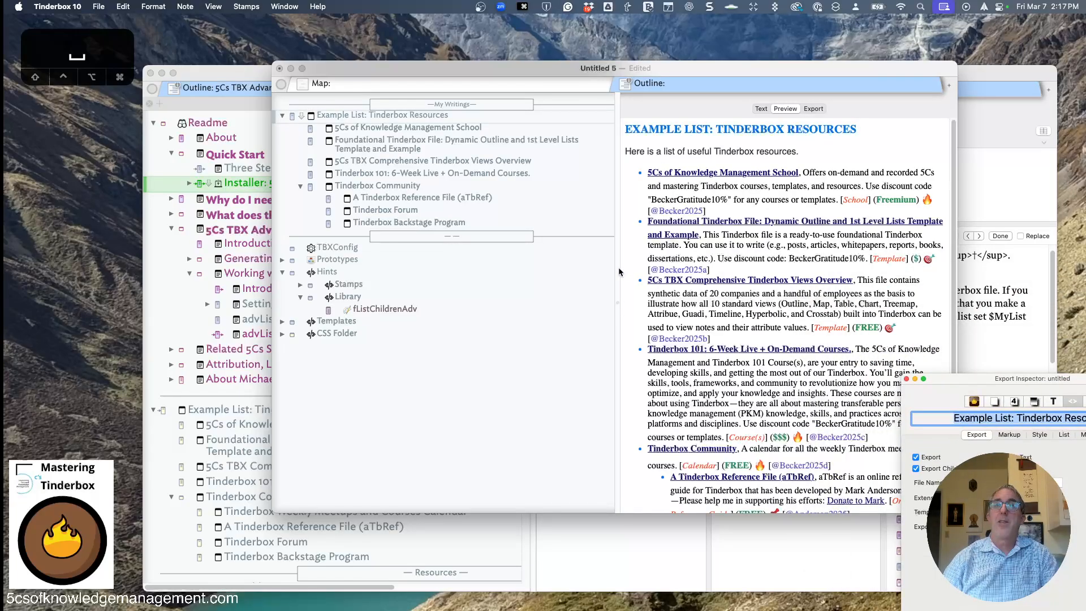
click(617, 271)
drag(618, 271, 536, 270)
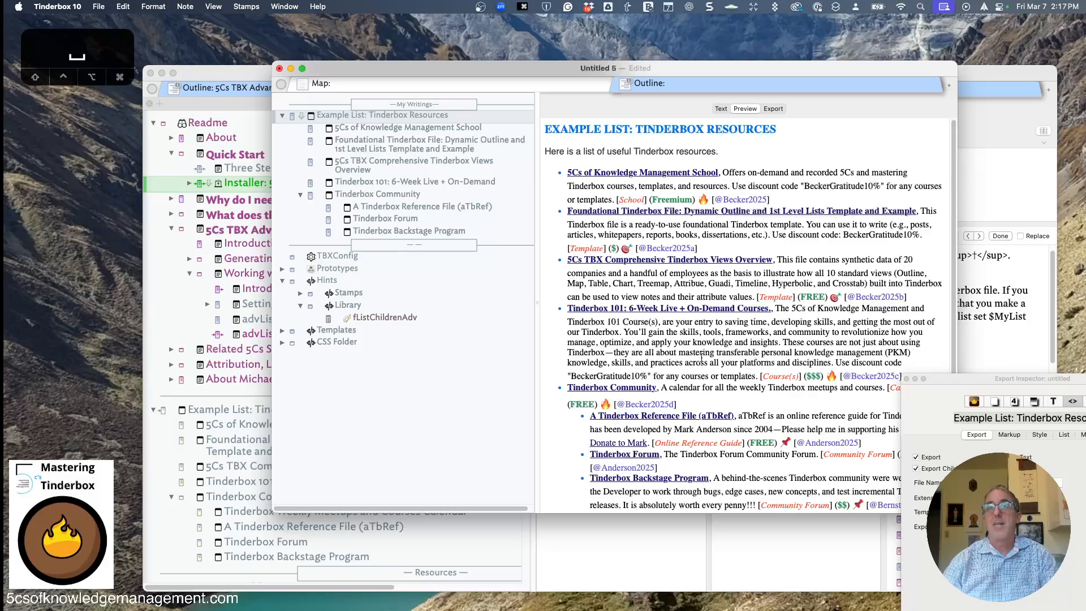
scroll(718, 373, down, 1)
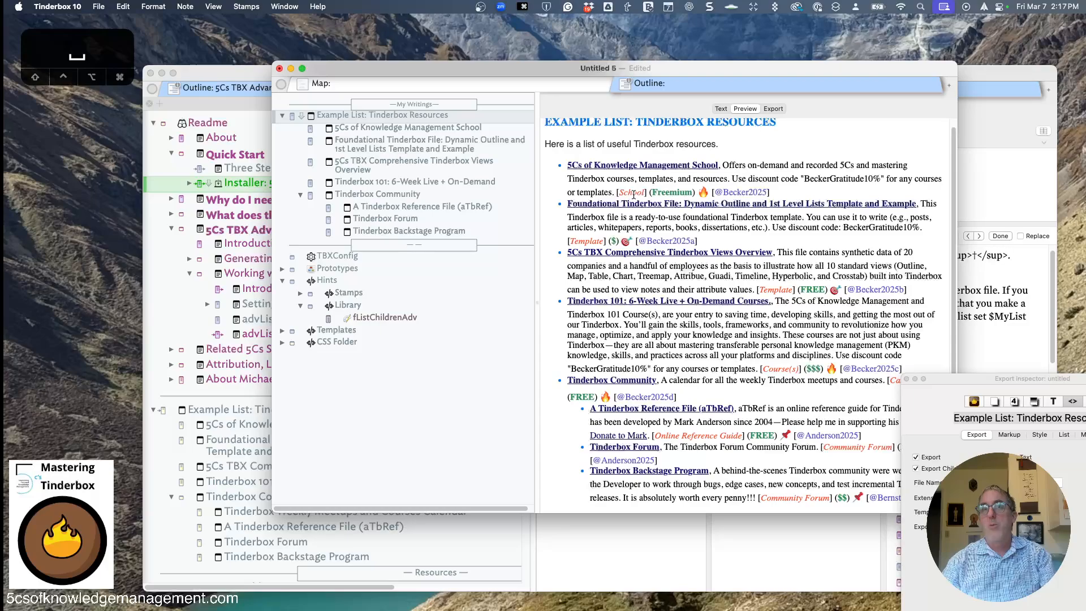
drag(632, 192, 866, 502)
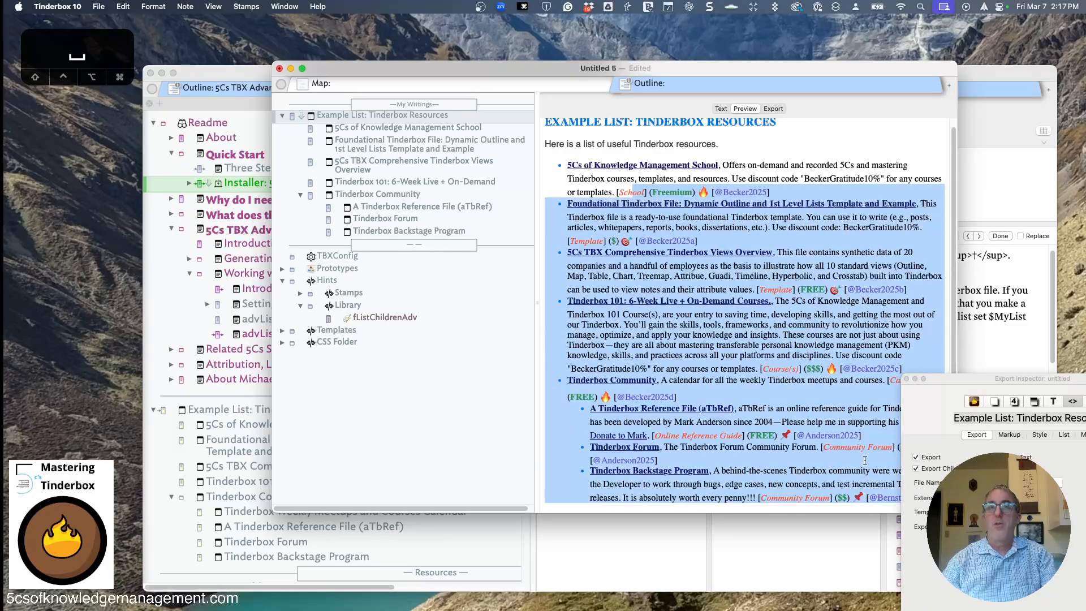
In the Example List note's text view, turn off IsListText, IsCategory, IsListFlag, IsPaywall and IsCitationKey.
click(721, 109)
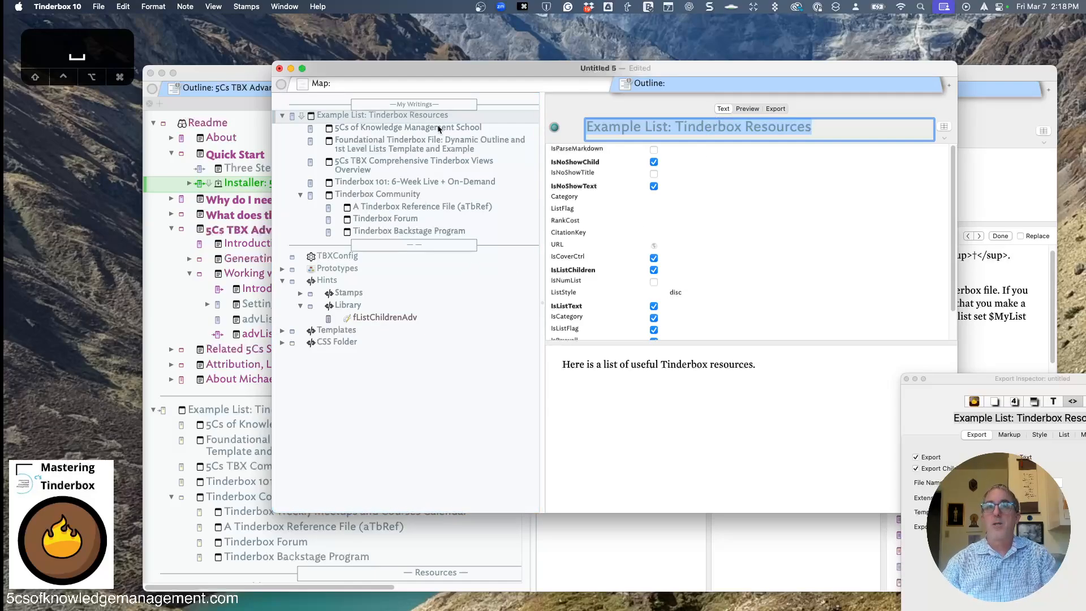
scroll(670, 309, down, 2)
click(653, 274)
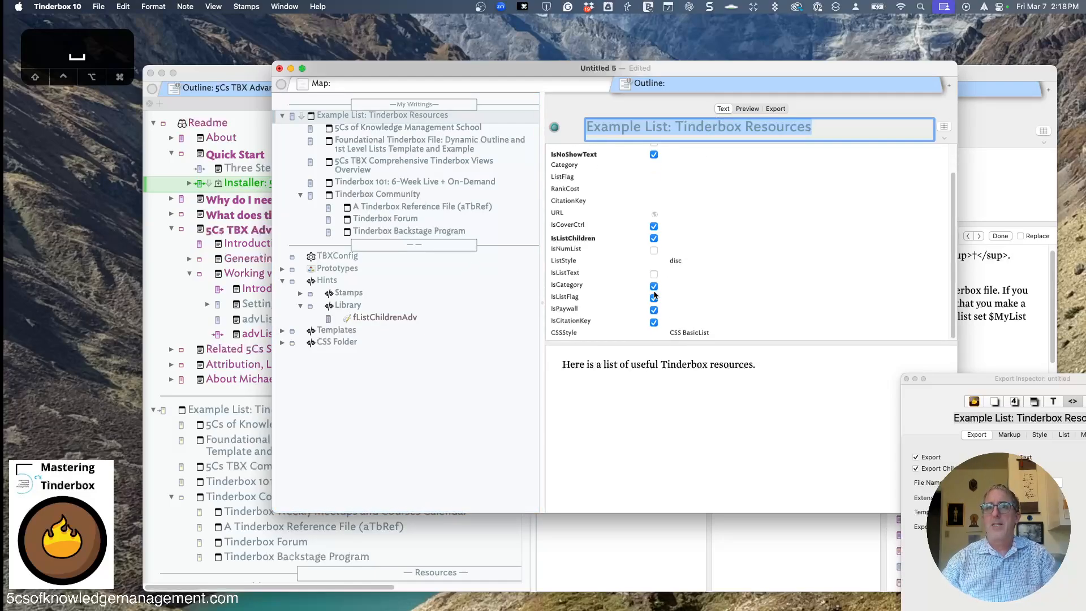
click(653, 286)
click(654, 298)
click(654, 310)
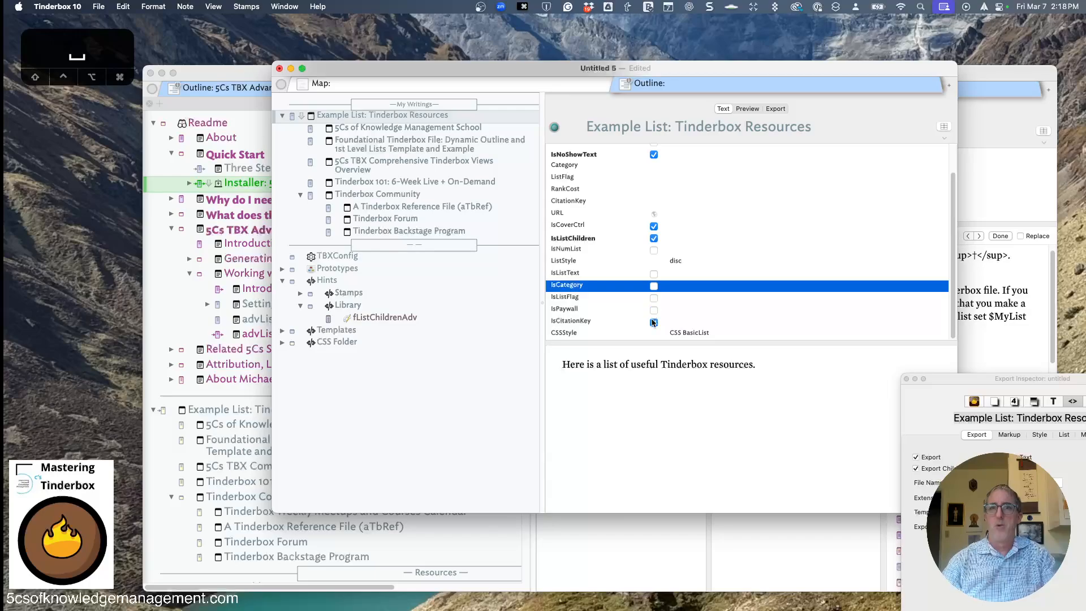
click(654, 322)
scroll(639, 308, up, 2)
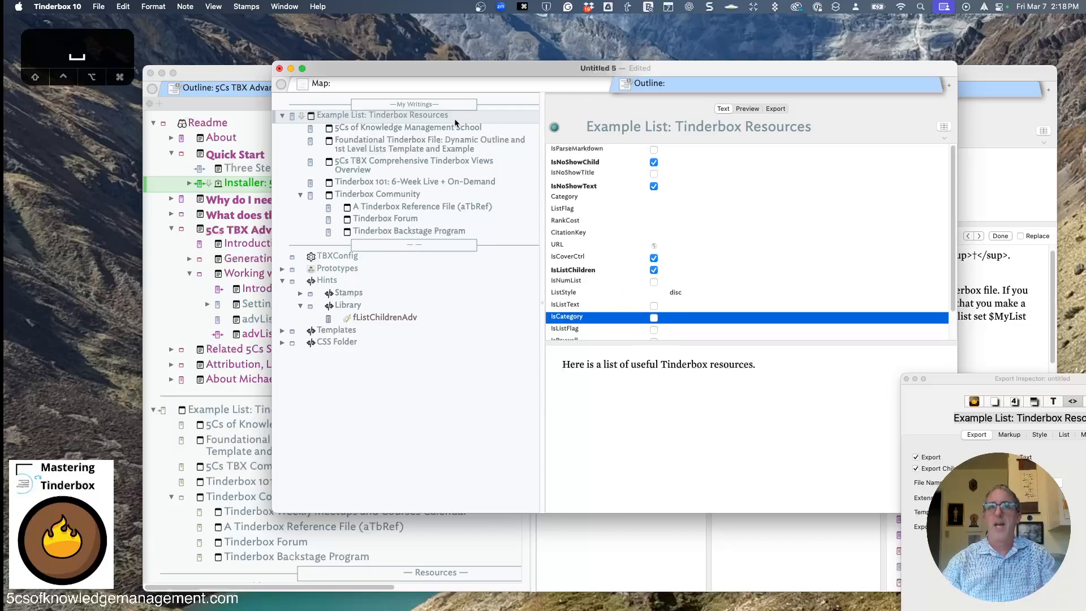
Preview the Example List note and select its whole bulleted list, from the first resource to the last nested one.
click(748, 108)
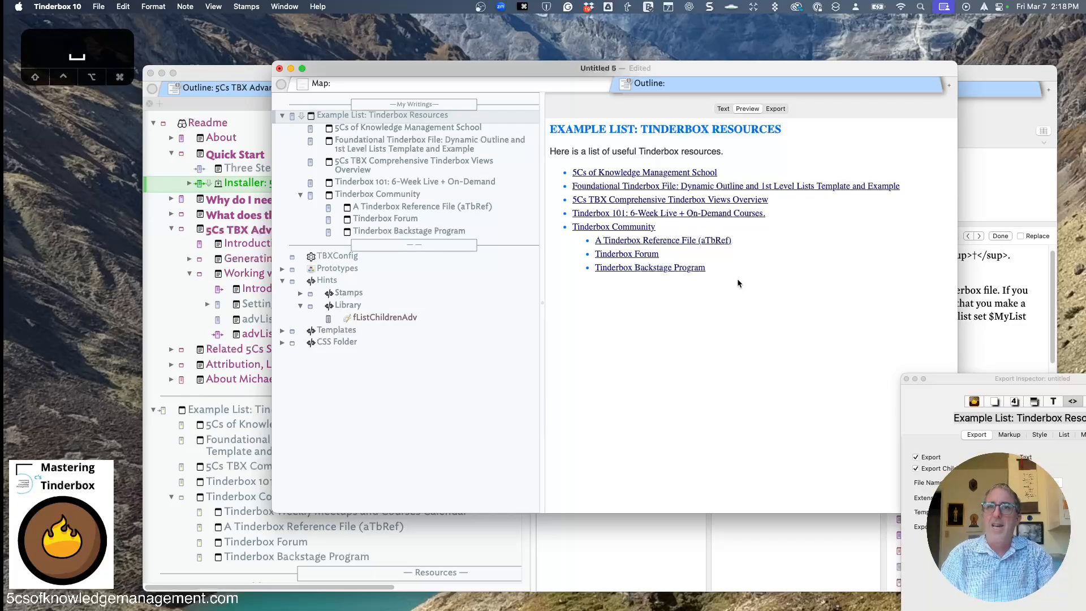
drag(741, 276, 554, 169)
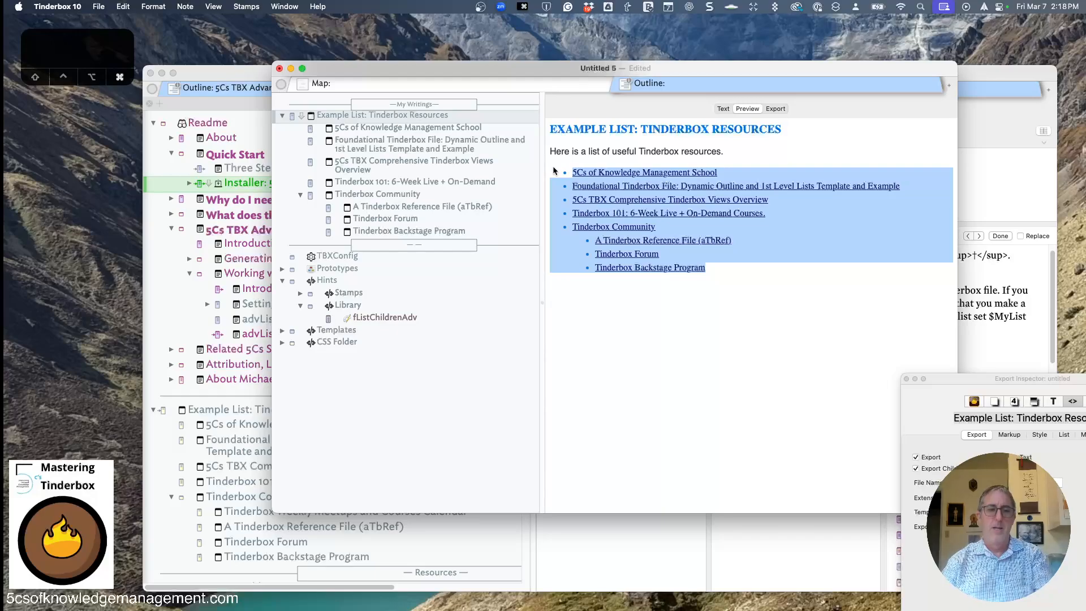
Switch to PowerPoint, create a blank presentation, apply the title and content layout to its slide and place the cursor in the body placeholder.
key(super+Tab)
key(super+Tab)
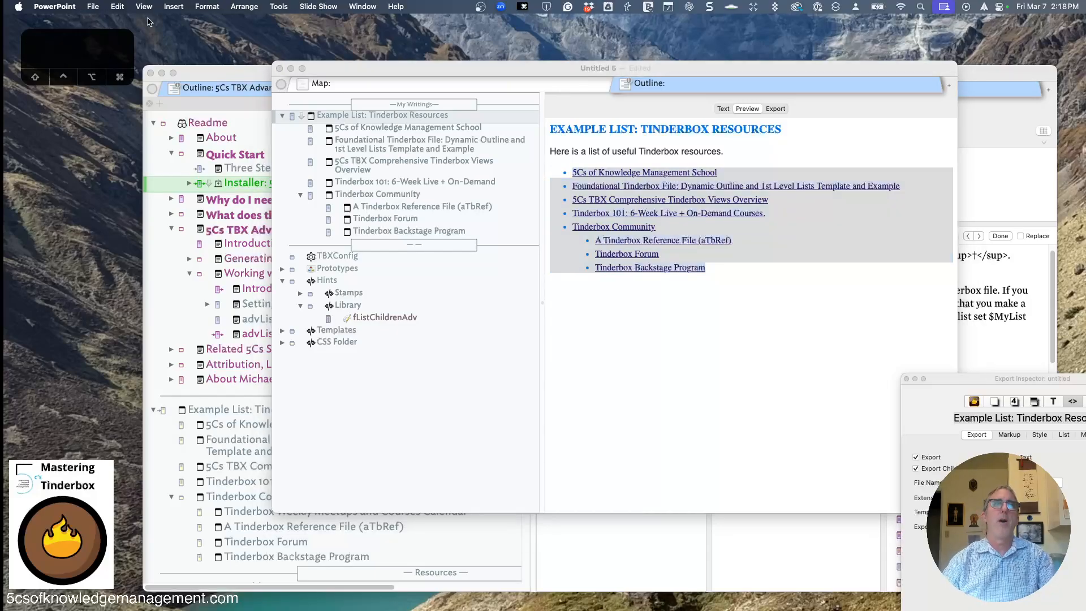
click(92, 7)
click(93, 23)
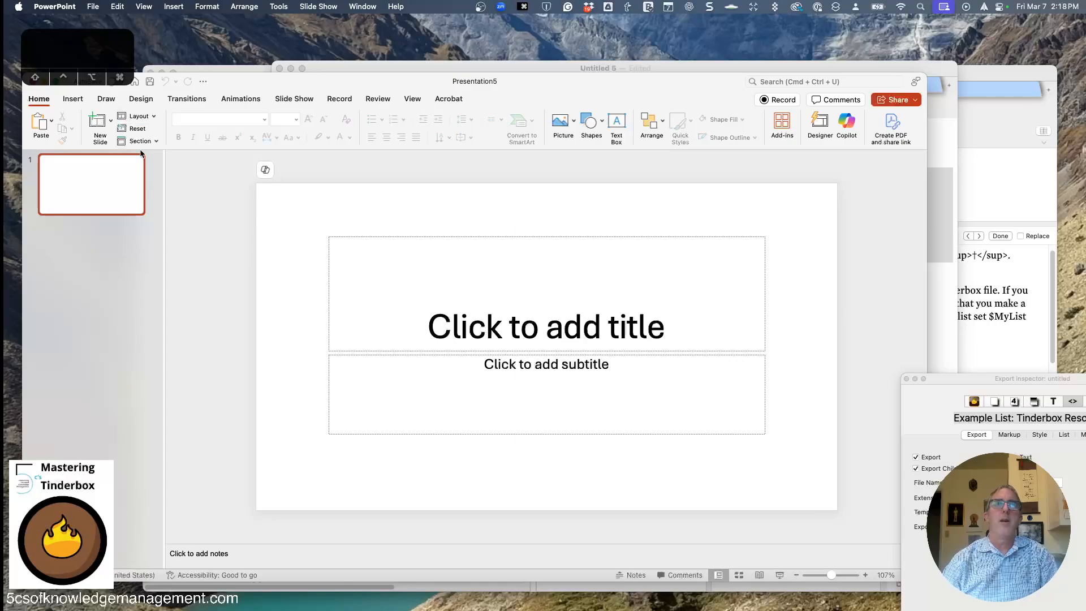
click(135, 116)
click(213, 158)
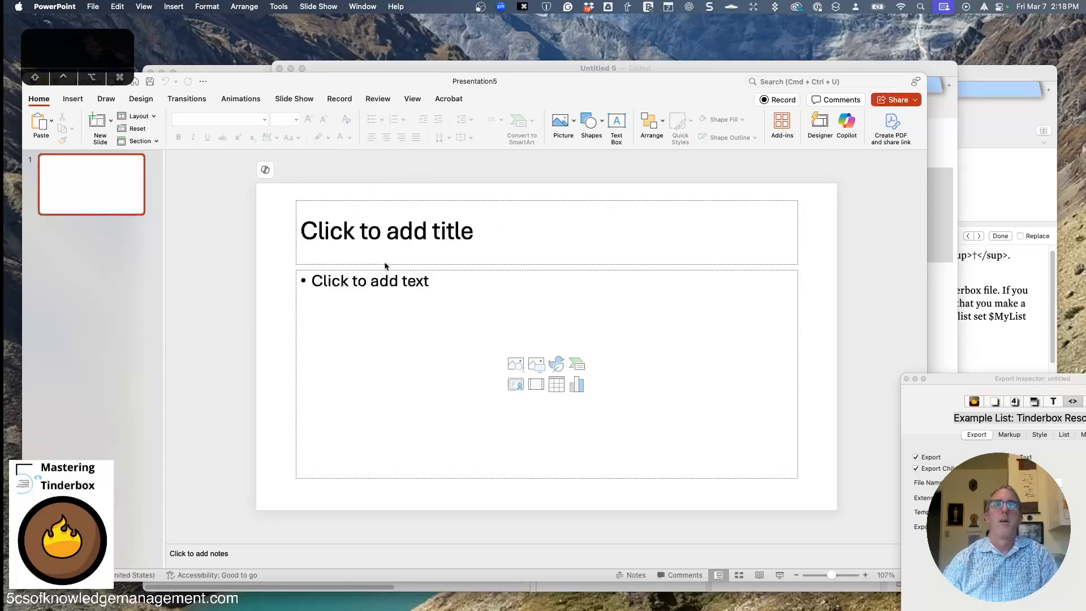
click(422, 287)
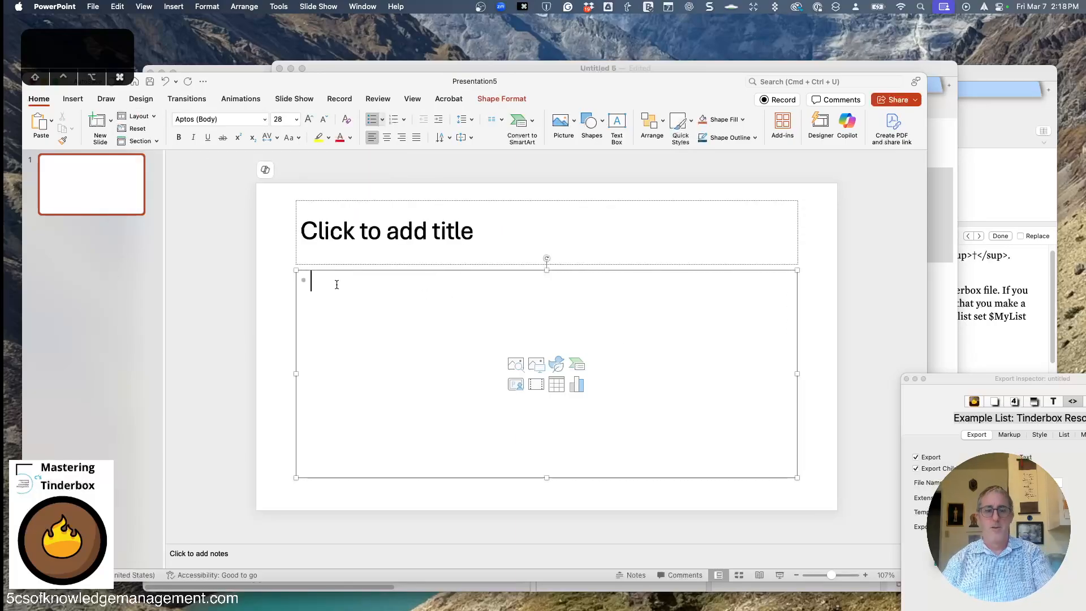
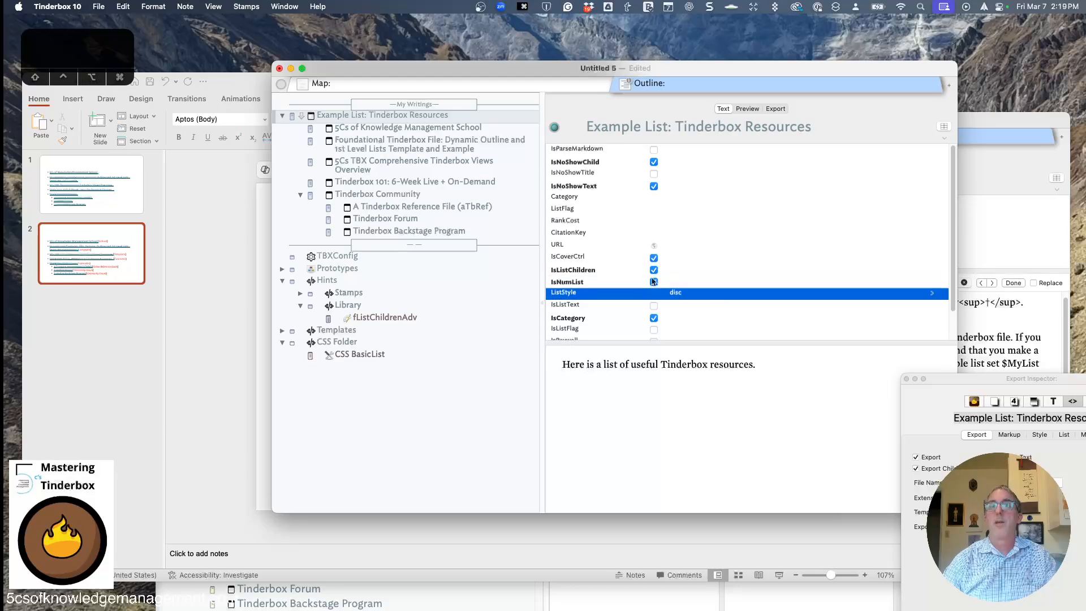
In the Example List note, turn off IsNumList, set ListStyle to upper-roman and preview the list.
click(653, 282)
click(786, 302)
click(814, 293)
click(931, 293)
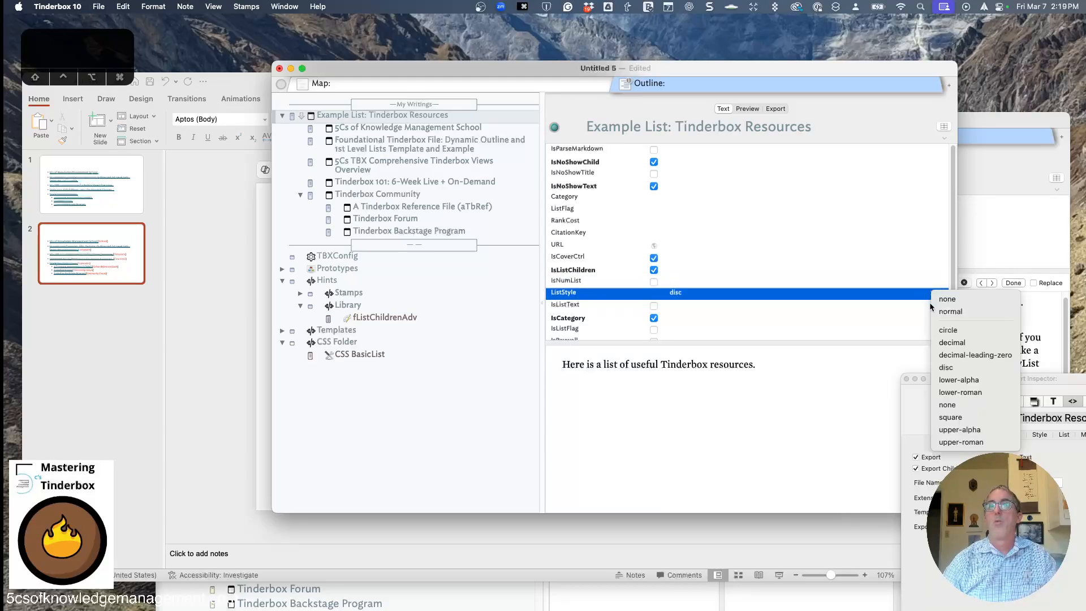
click(956, 442)
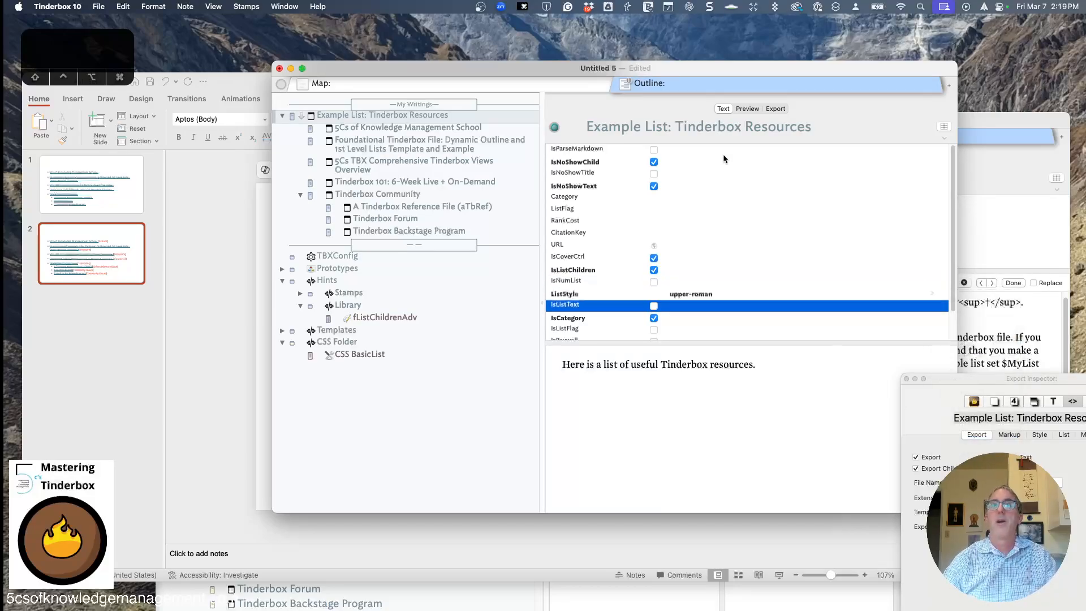
click(746, 109)
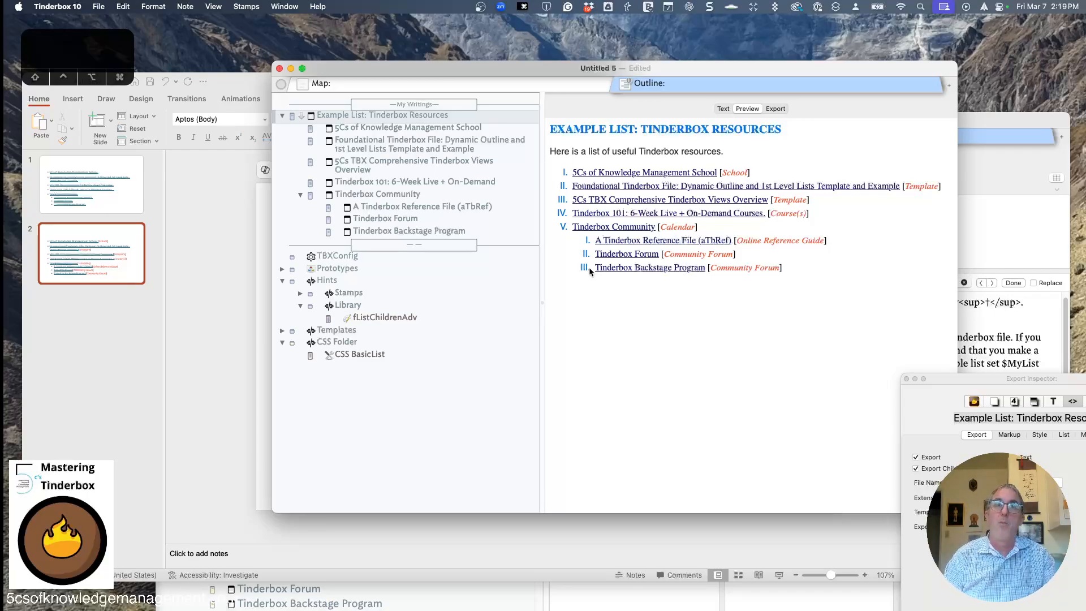
Return to the note's text view, collapse the Example List and add a sibling note named Test 1 below it.
click(723, 108)
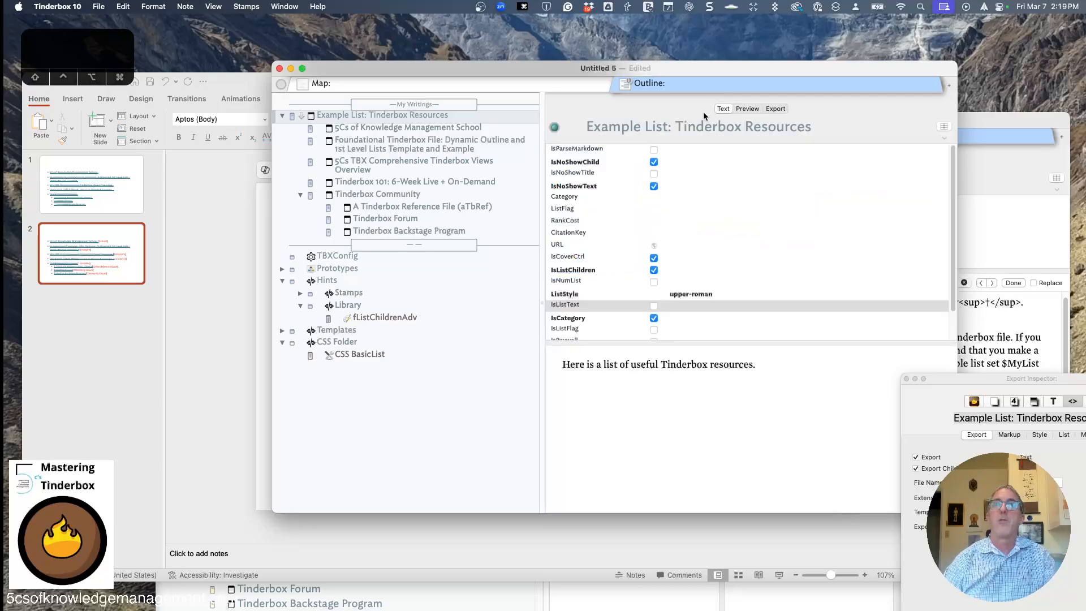
click(282, 116)
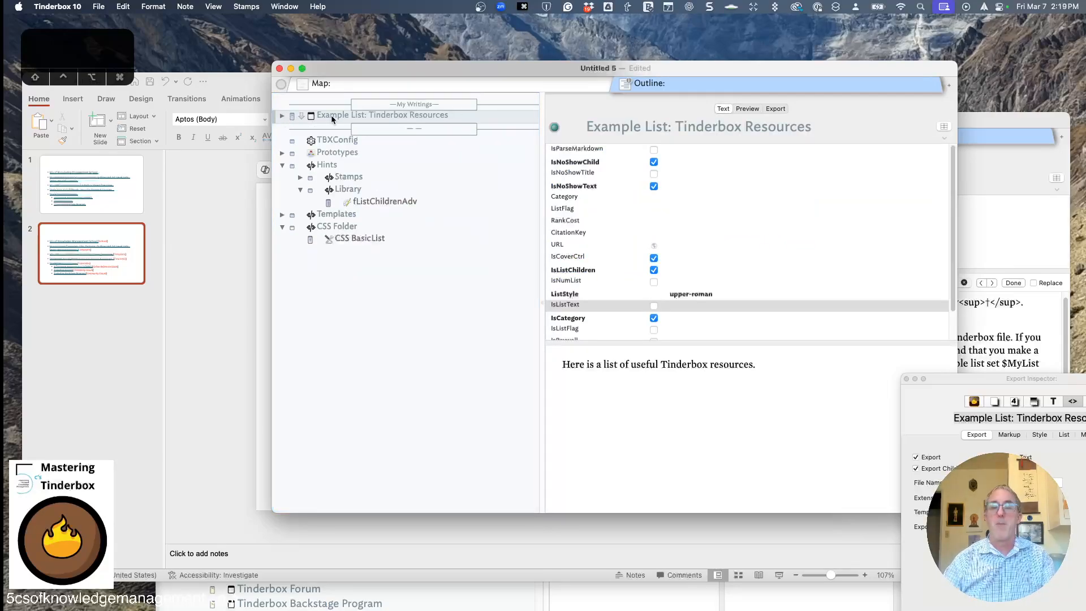
key(Return)
text(Not)
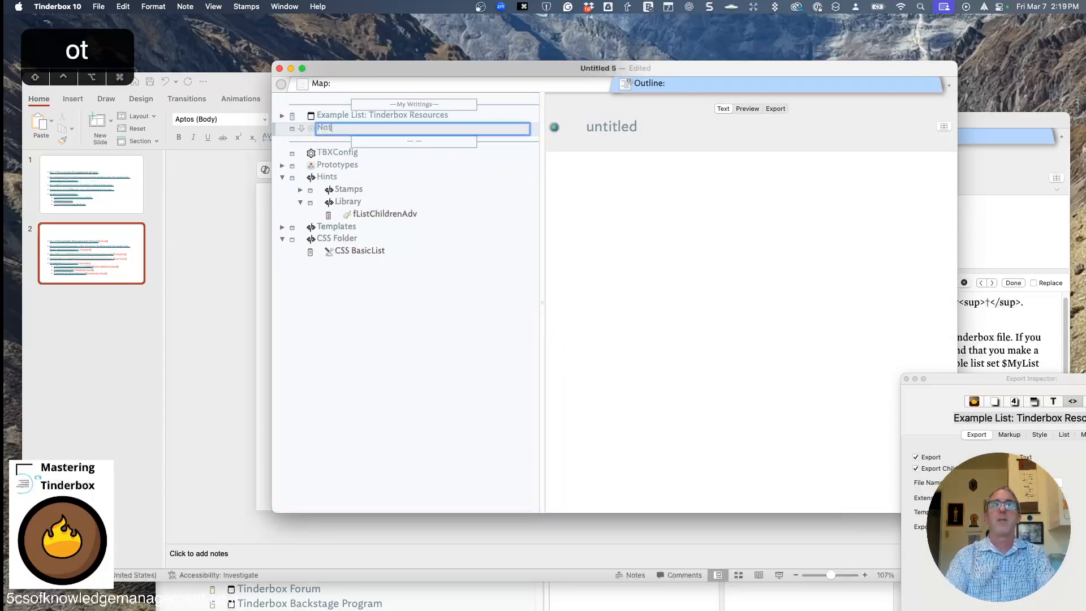
key(BackSpace)
key(BackSpace)
key(BackSpace)
text(Test 1)
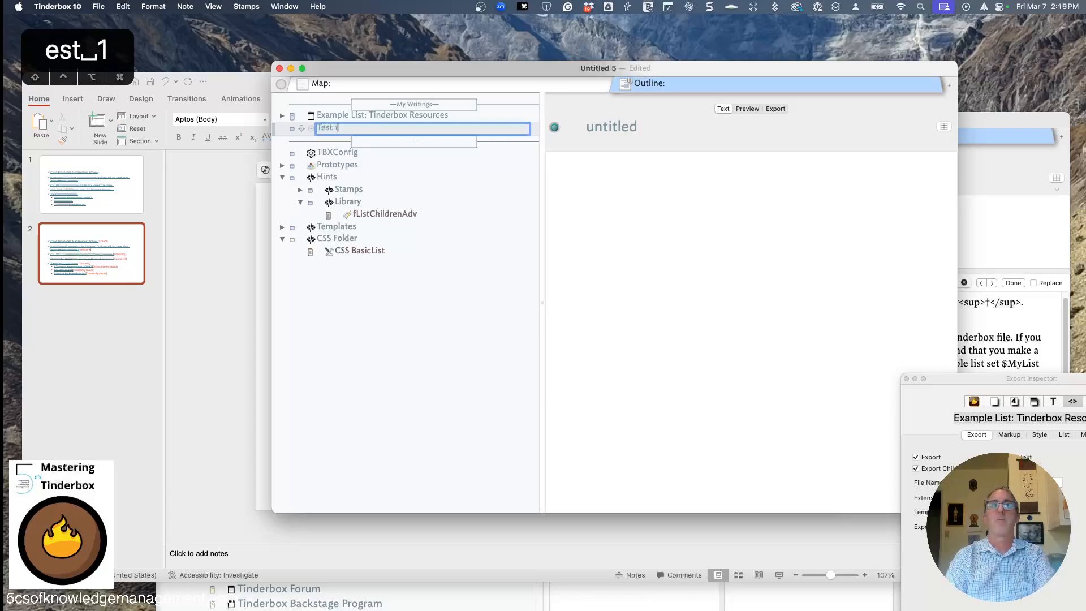
key(Return)
Add two notes named Note A and Note B below Test 1 at the same outline level.
key(Return)
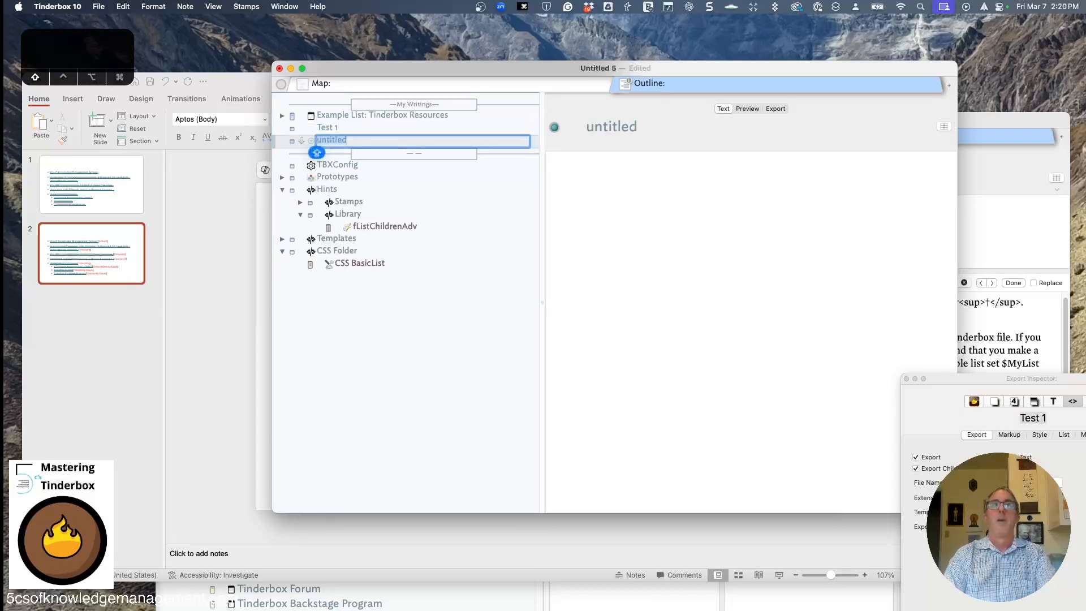
text(st)
key(BackSpace)
key(BackSpace)
text(NOTE)
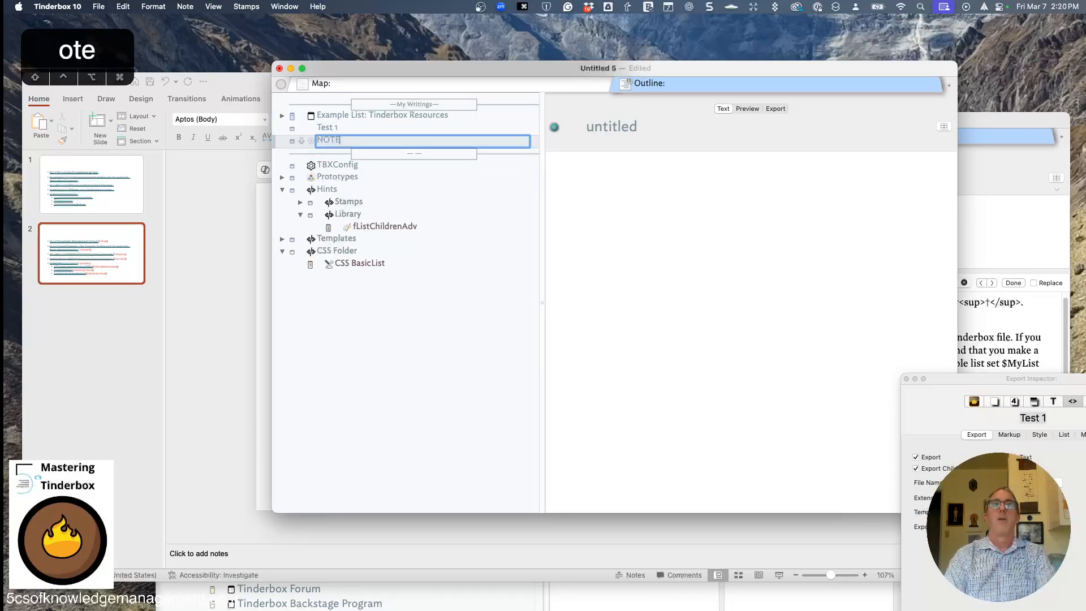
key(shift+Left)
key(shift+Left)
key(shift+Left)
key(BackSpace)
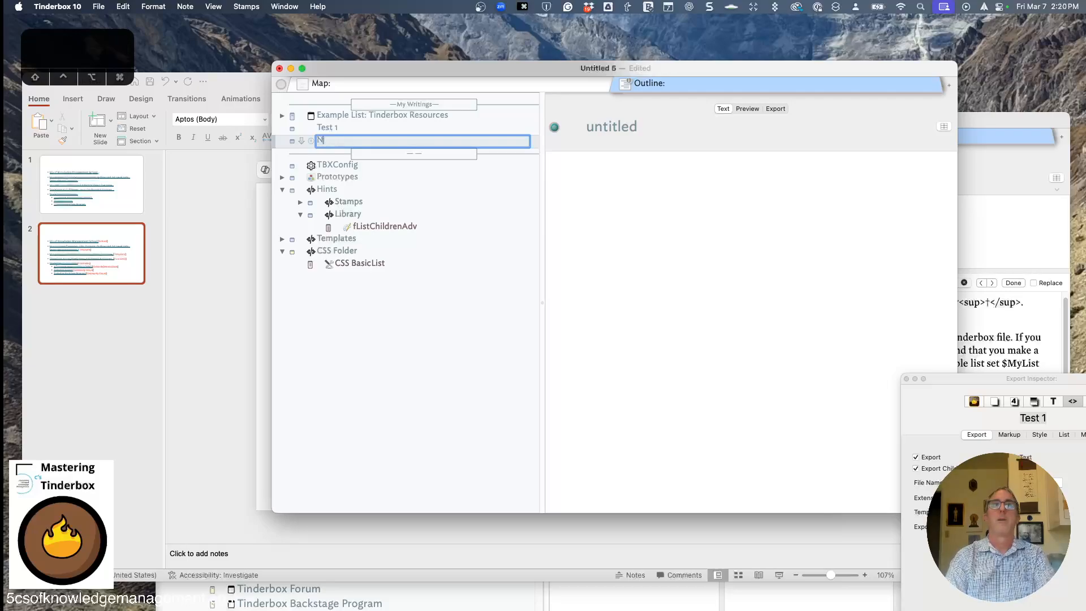
text(ote At)
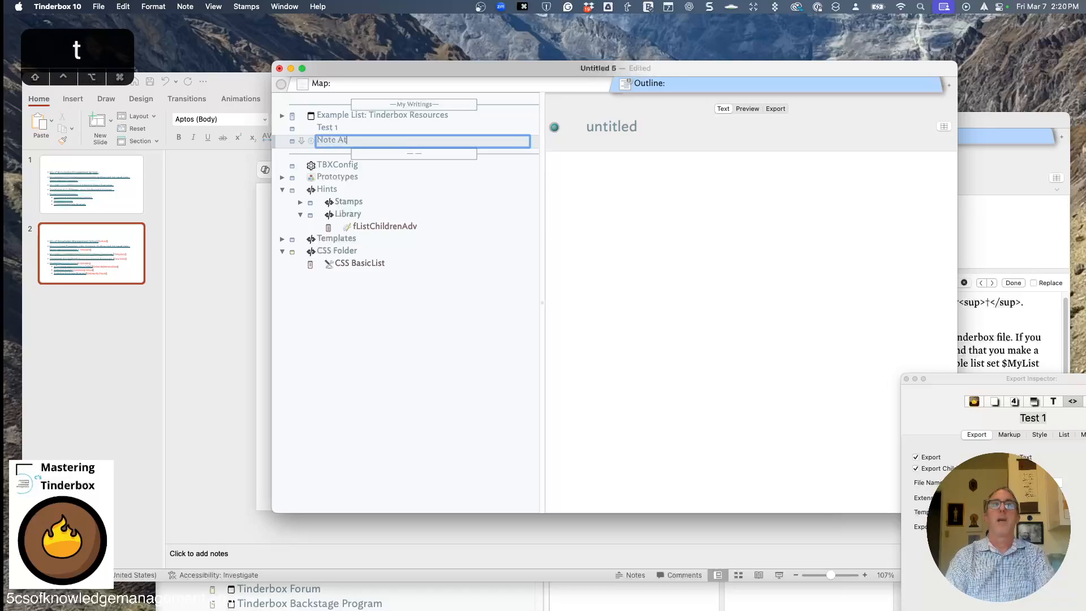
key(BackSpace)
key(Return)
key(Return)
text(Note B)
key(Return)
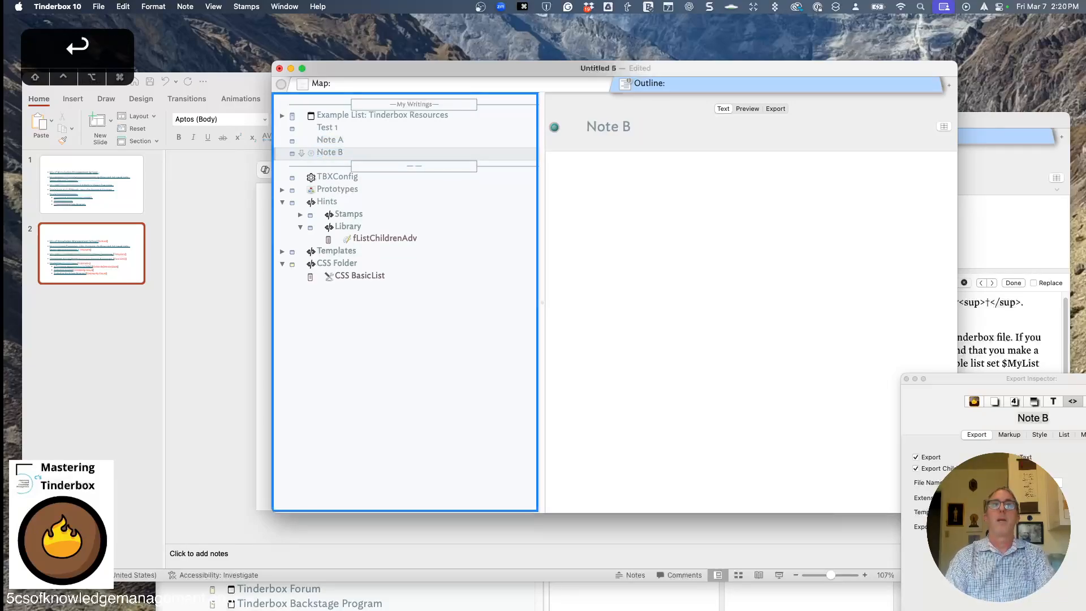
key(Return)
text(No)
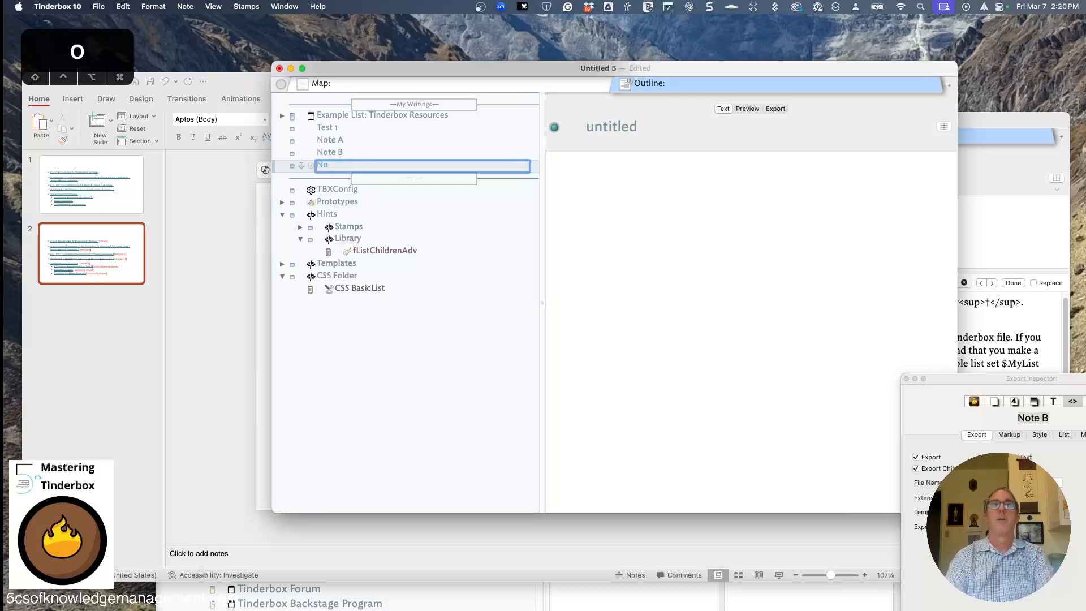
text(te C)
key(Return)
key(Tab)
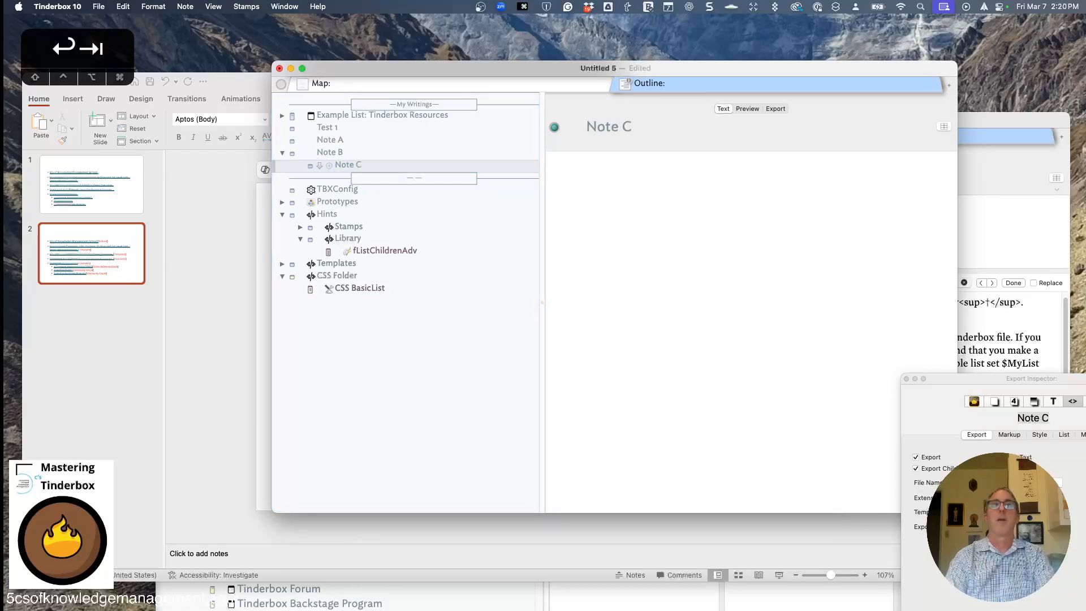
key(BackSpace)
Add a note named Note C below Note B at the same outline level.
key(Return)
text(NOte)
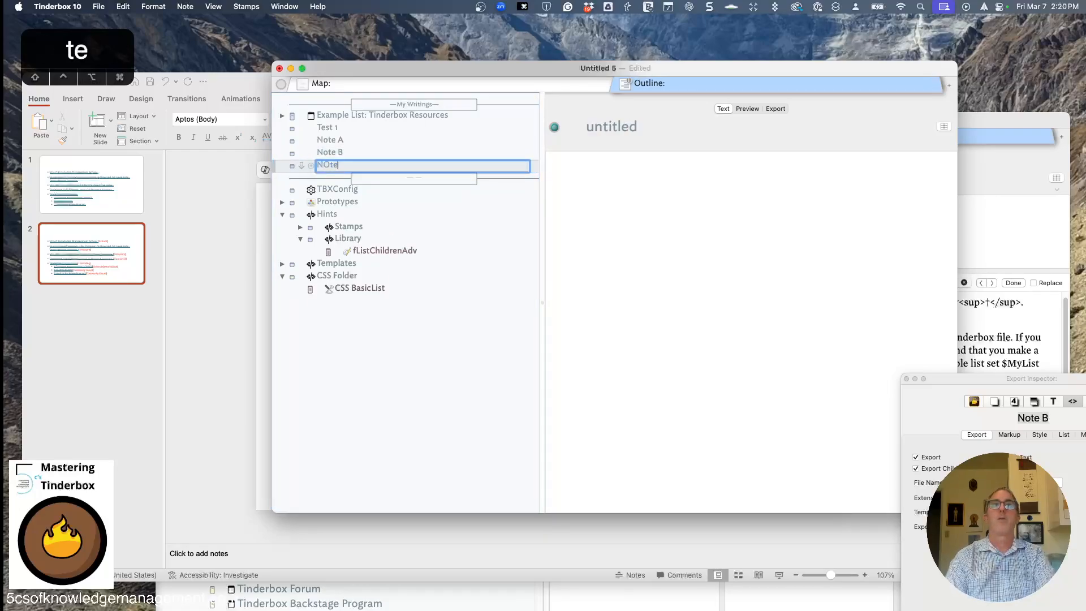
key(BackSpace)
key(BackSpace)
key(BackSpace)
text(ote C)
key(Return)
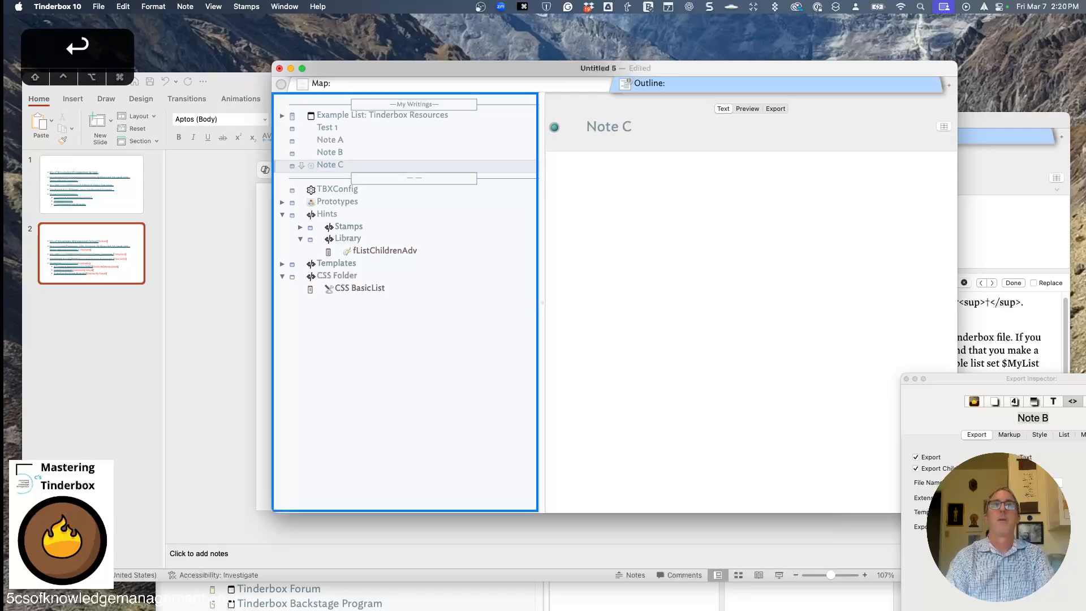
Add a note named Note 1 below Note C.
key(Return)
text(Not)
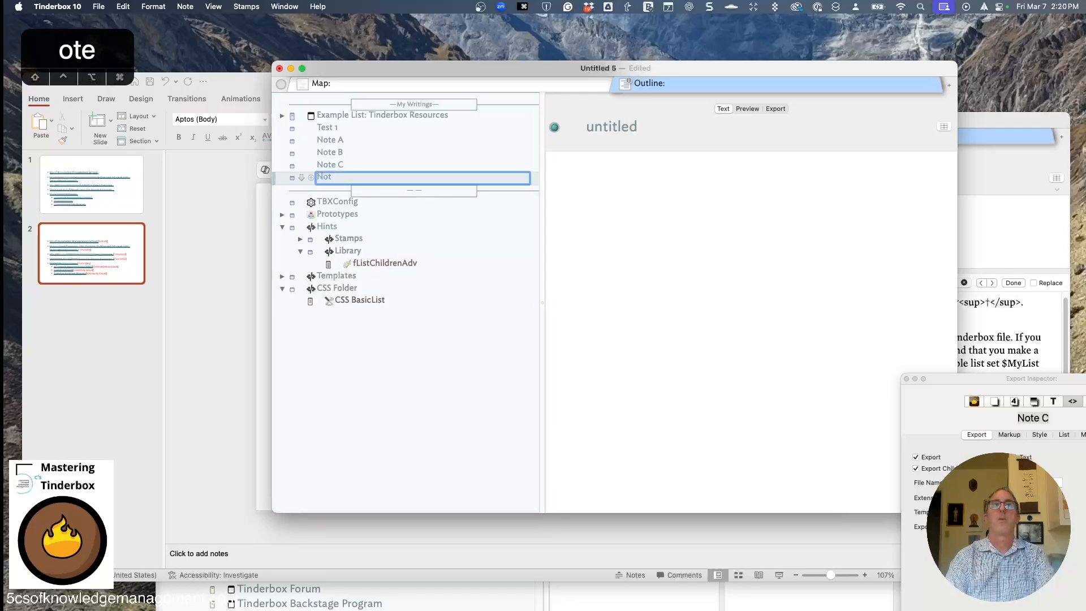
text(e a)
key(BackSpace)
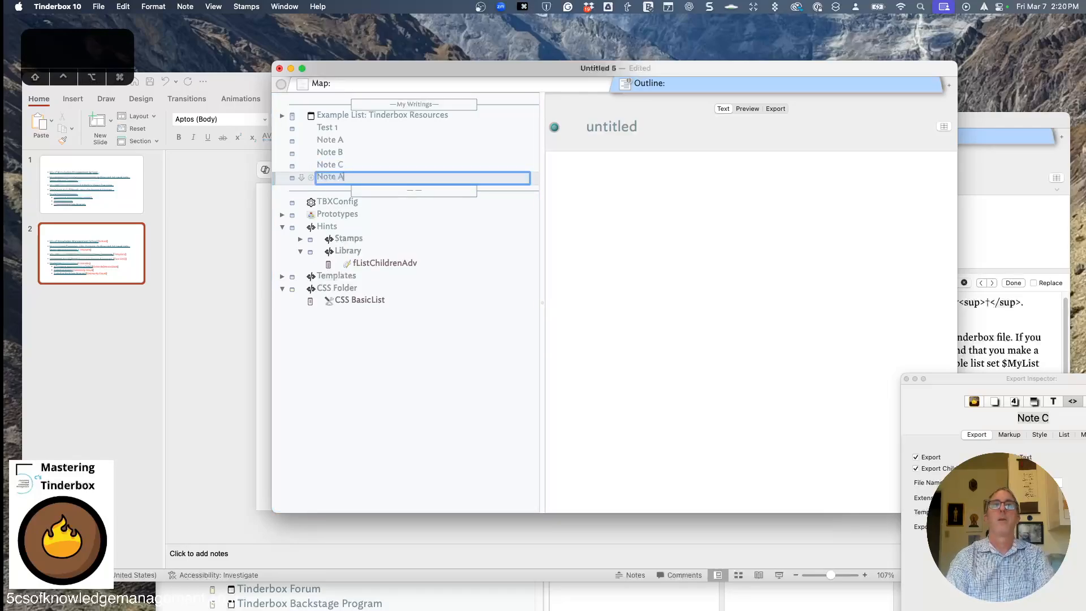
text(1)
key(Return)
Make Note A, Note B, Note C and Note 1 children of Test 1, and nest Note 1 one level deeper under Note C.
click(337, 140)
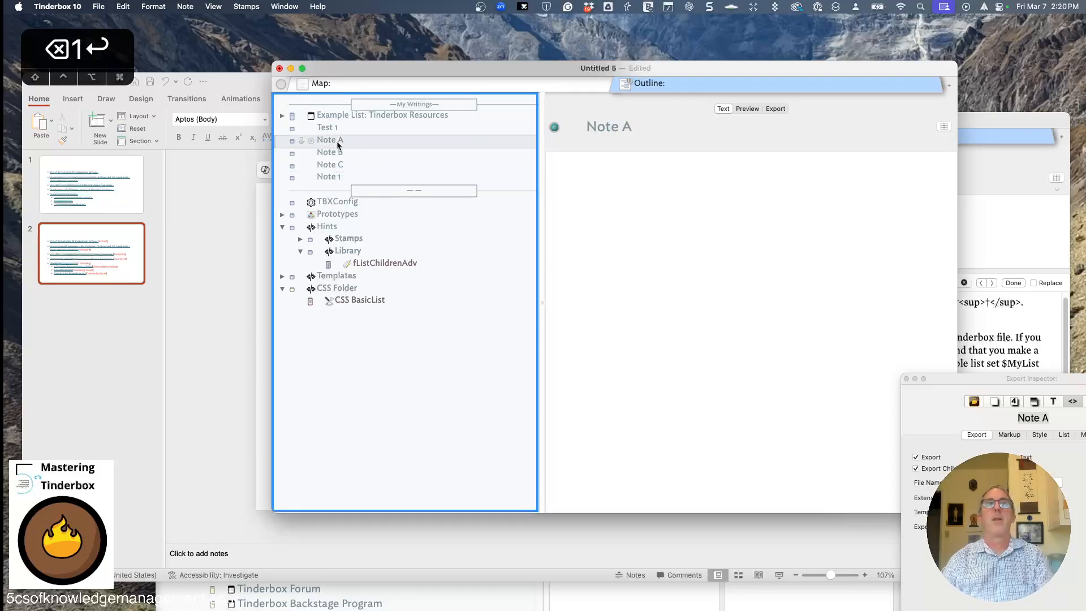
right_click(338, 177)
click(336, 170)
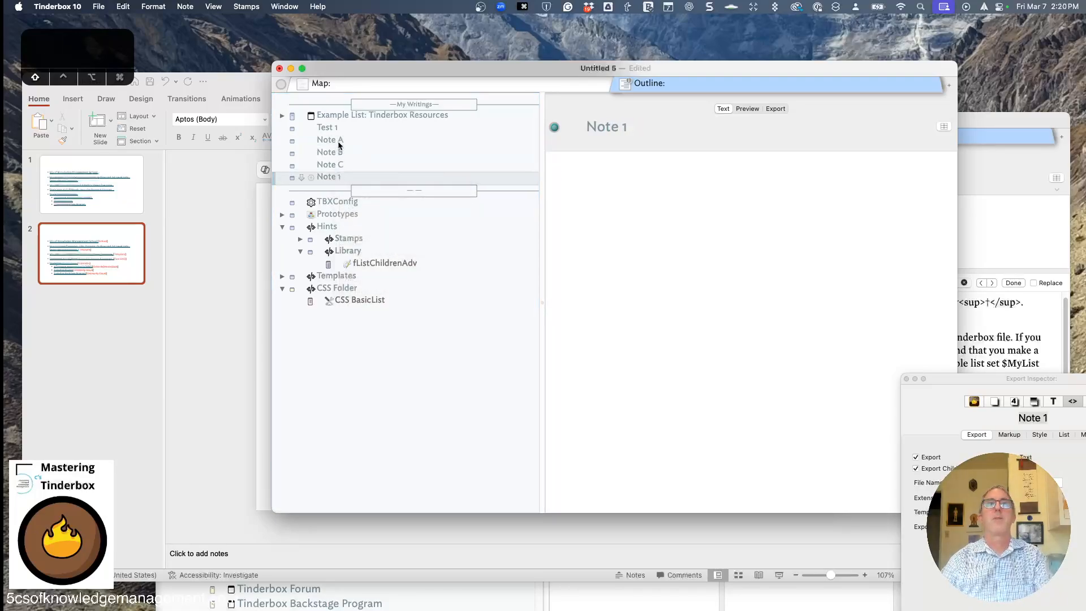
shift+click(339, 139)
drag(339, 140, 367, 129)
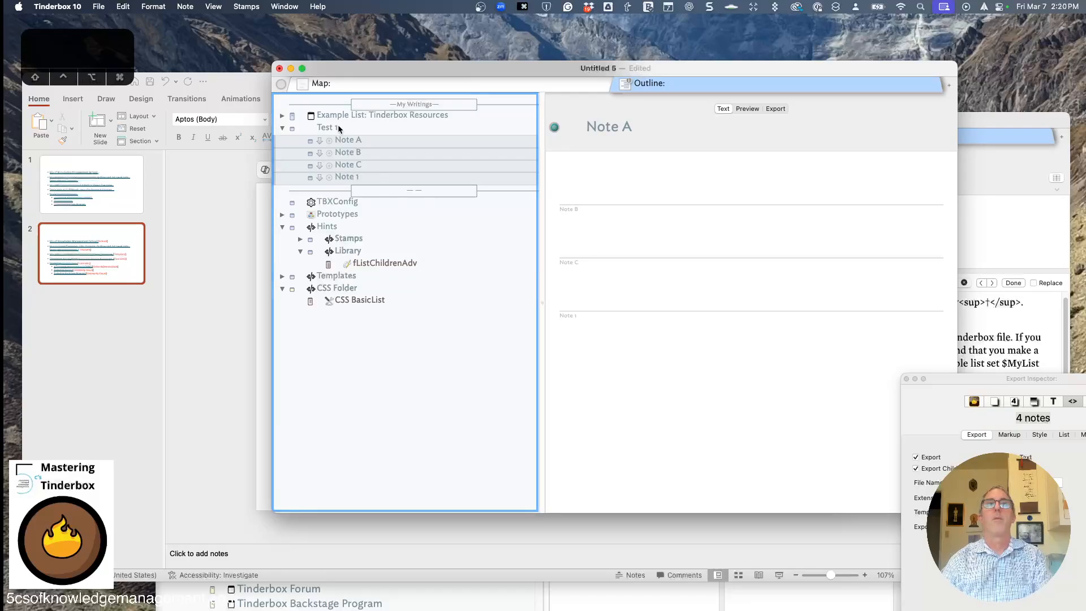
click(347, 176)
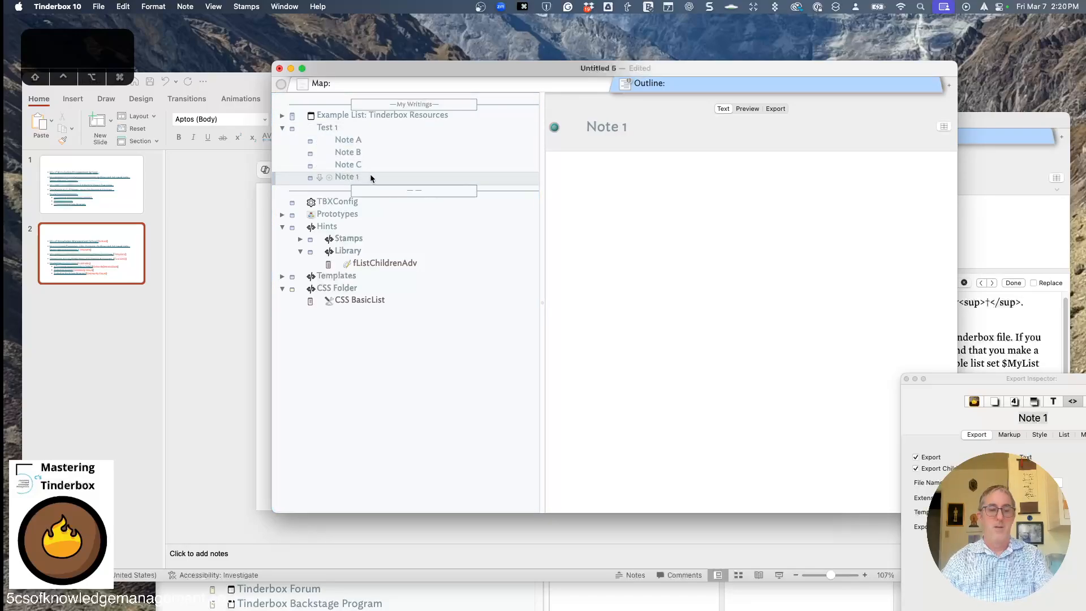
key(Tab)
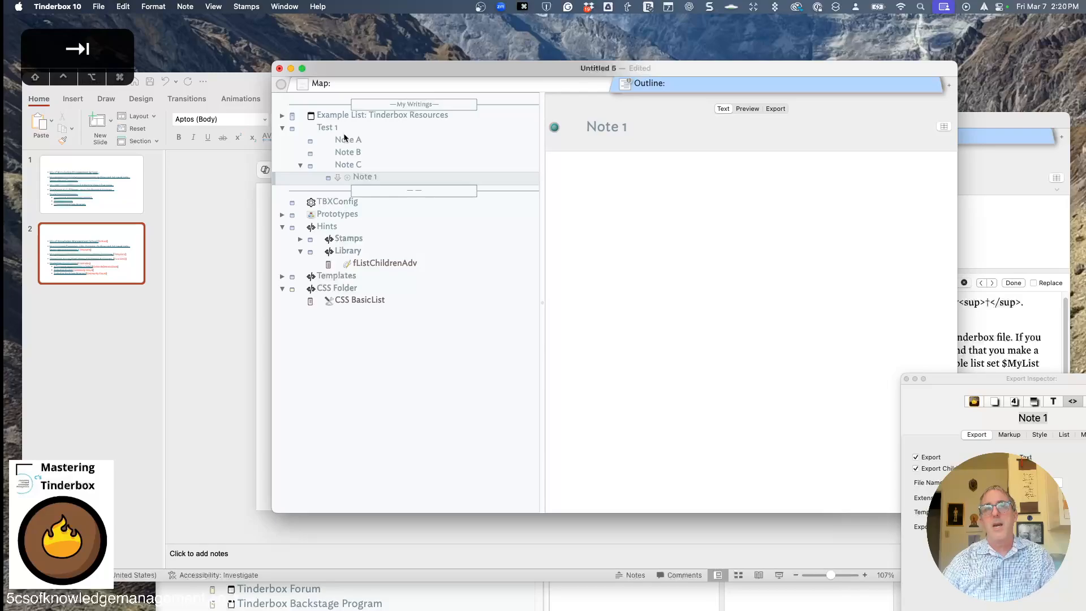
Assign the pExList prototype to Test 1 and review its list attributes.
click(292, 130)
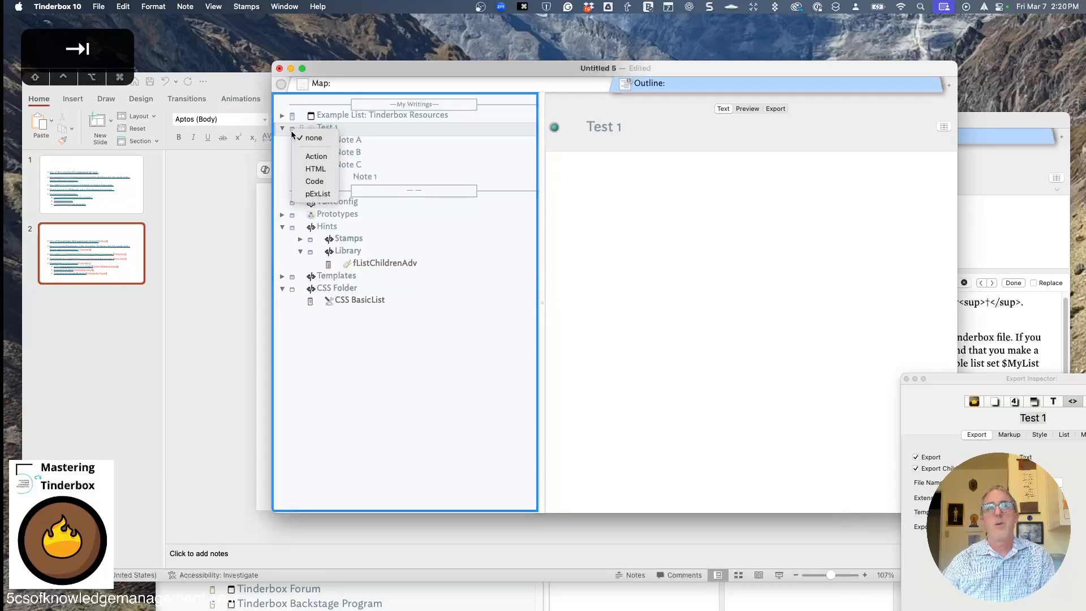
click(334, 195)
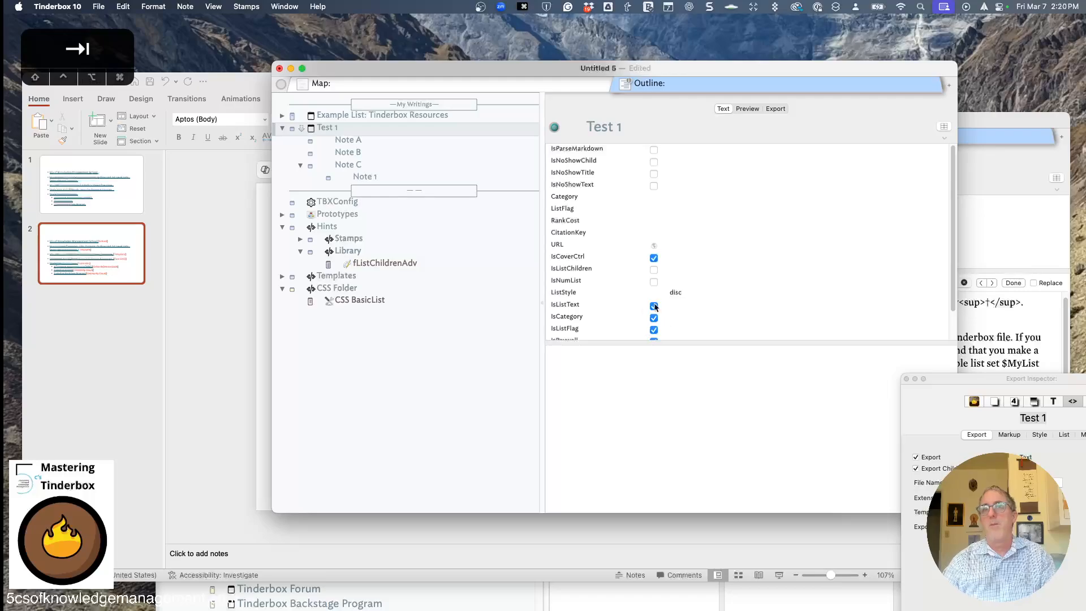
scroll(627, 315, down, 2)
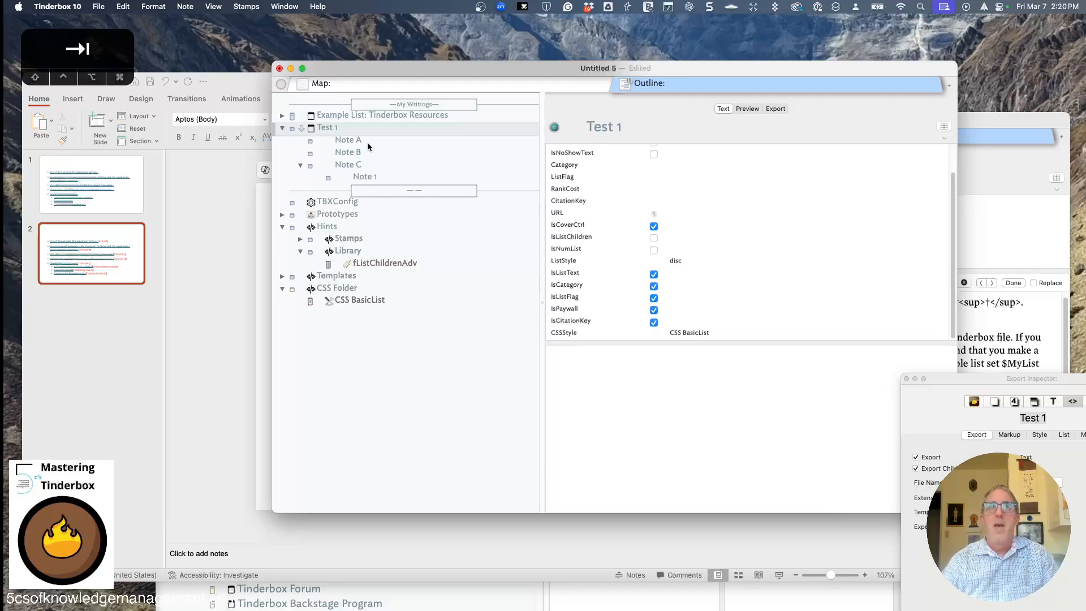
click(338, 140)
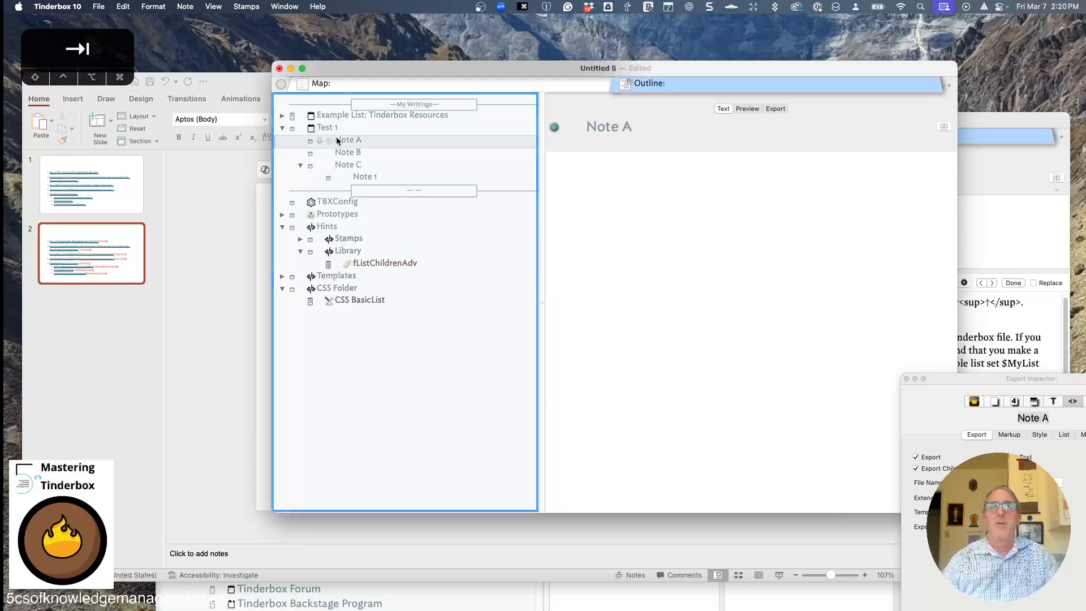
click(334, 129)
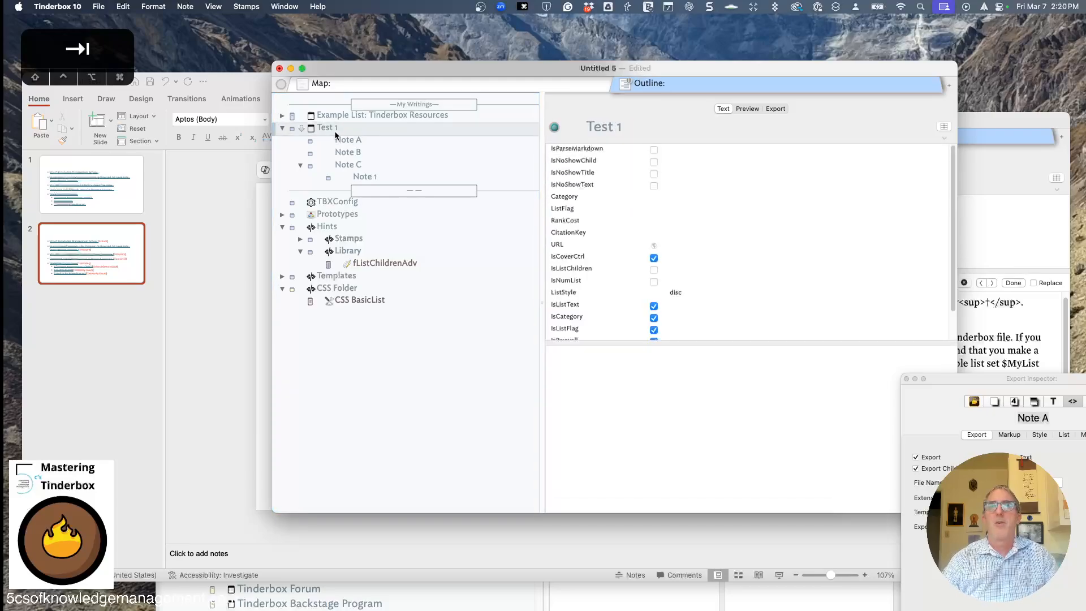
Turn on IsNoShowChild, IsNoShowTitle, IsNoShowText and IsListChildren for Test 1 and check its preview.
click(653, 162)
click(653, 174)
click(654, 186)
click(747, 108)
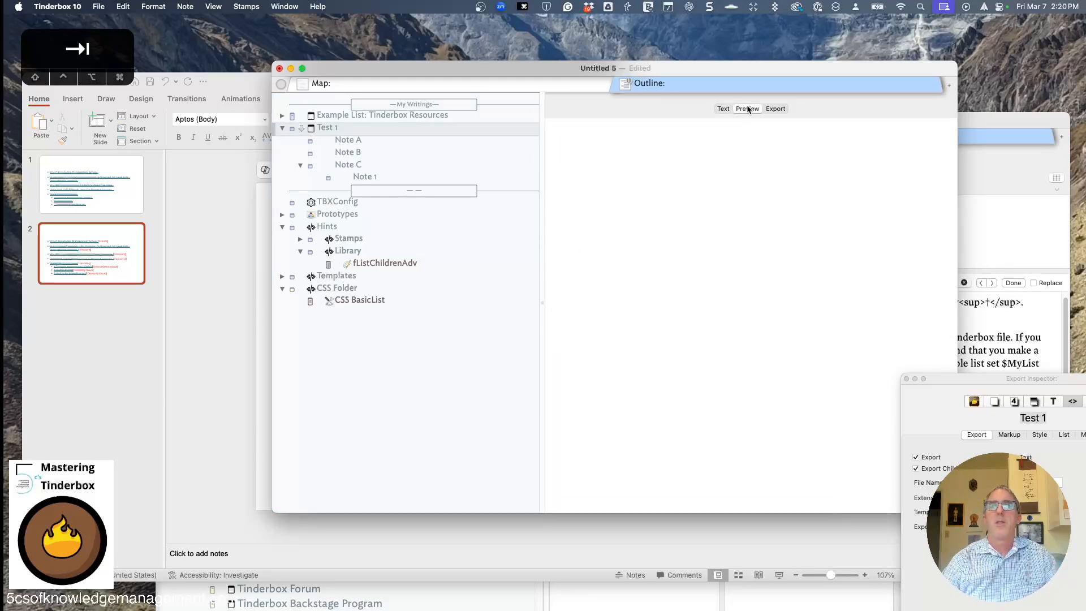
click(723, 109)
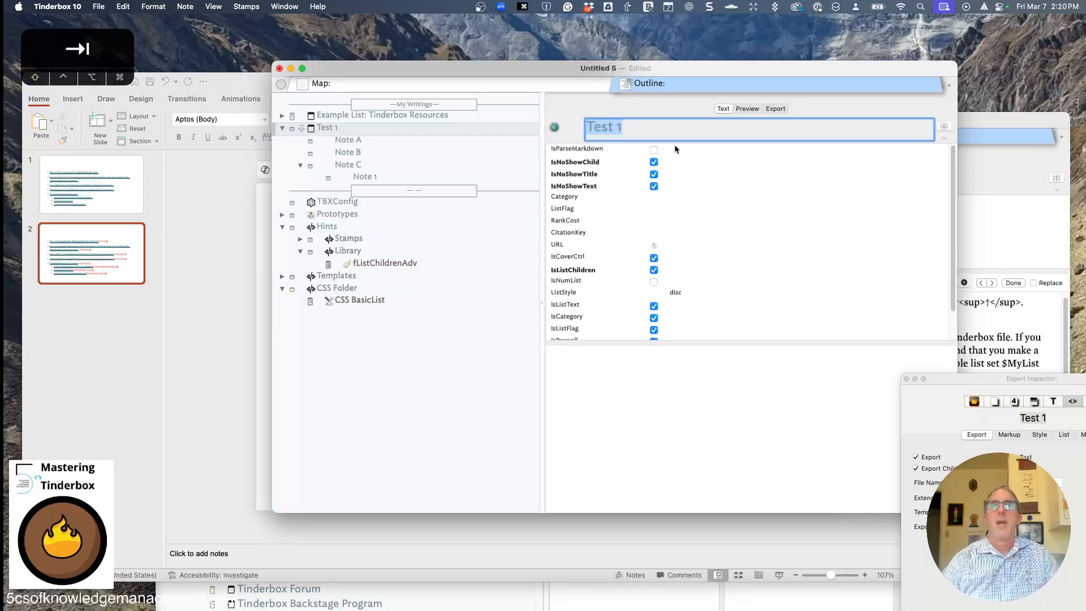
Turn off IsNoShowTitle for Test 1 and preview its title with the bulleted list.
click(654, 175)
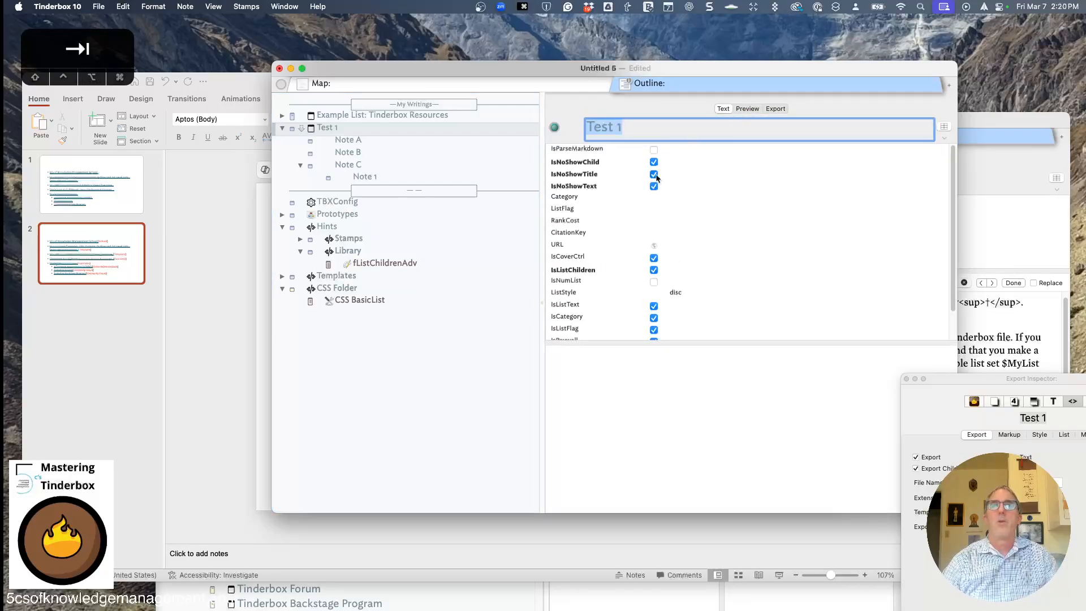
click(747, 109)
drag(586, 164, 590, 182)
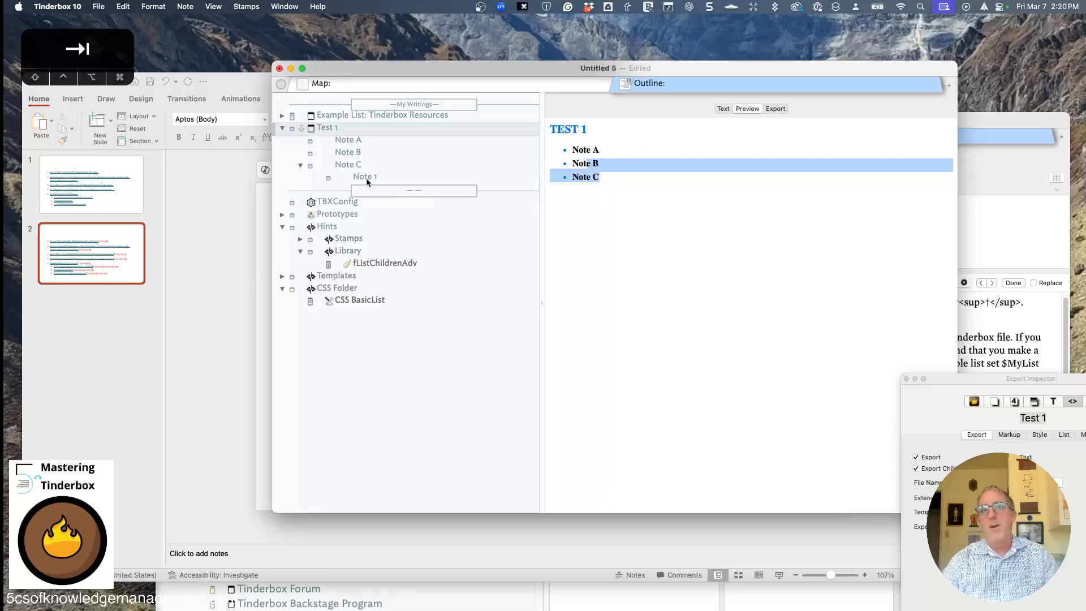
click(721, 109)
Assign the pExList prototype to Note A, Note B, Note C and Note 1 together.
click(367, 164)
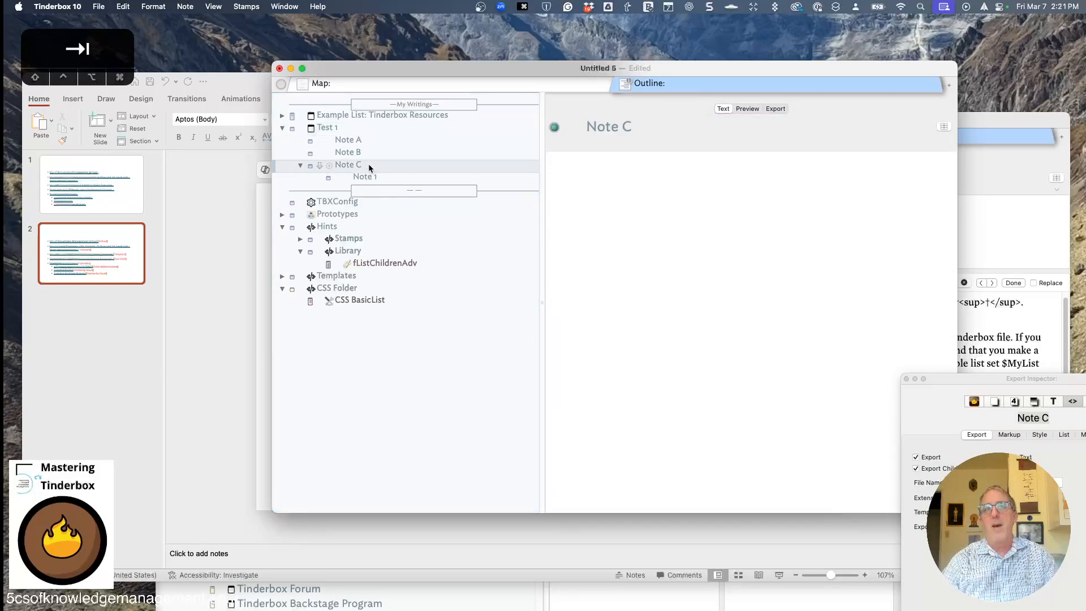
click(313, 145)
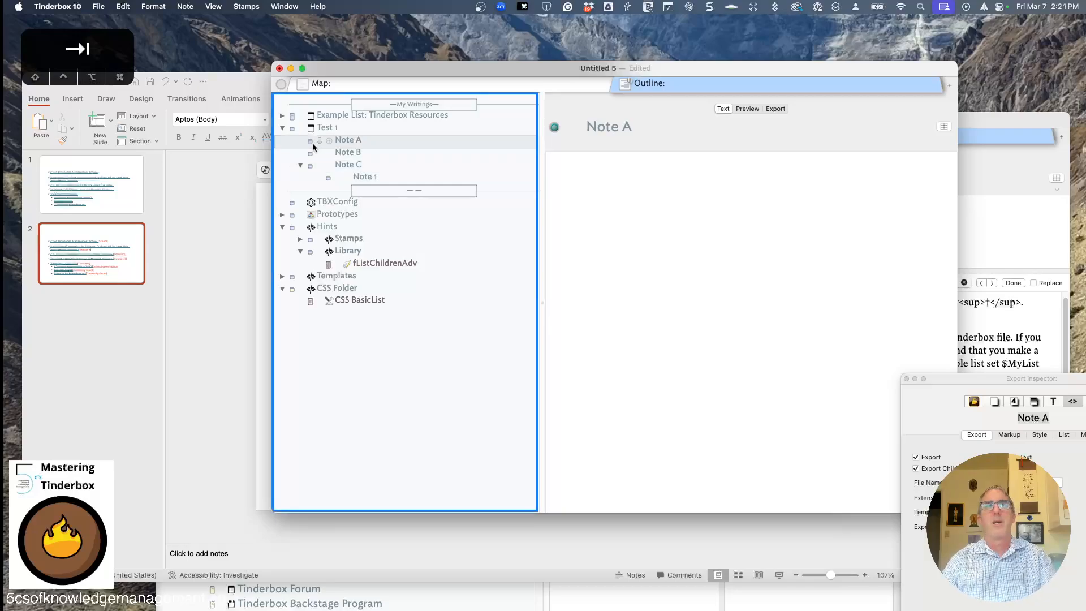
shift+click(354, 173)
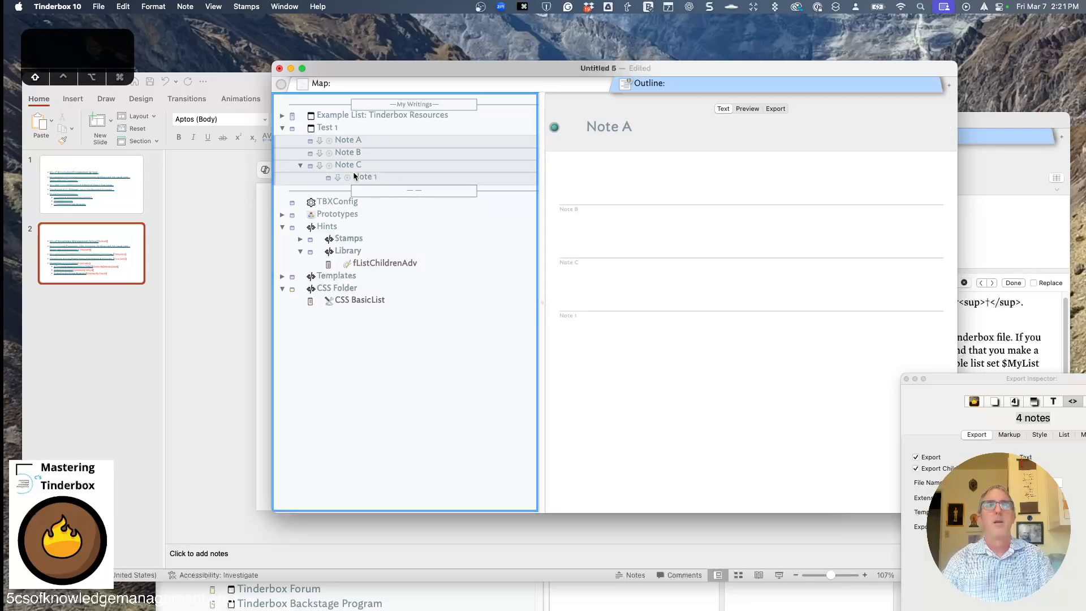
click(310, 165)
click(334, 218)
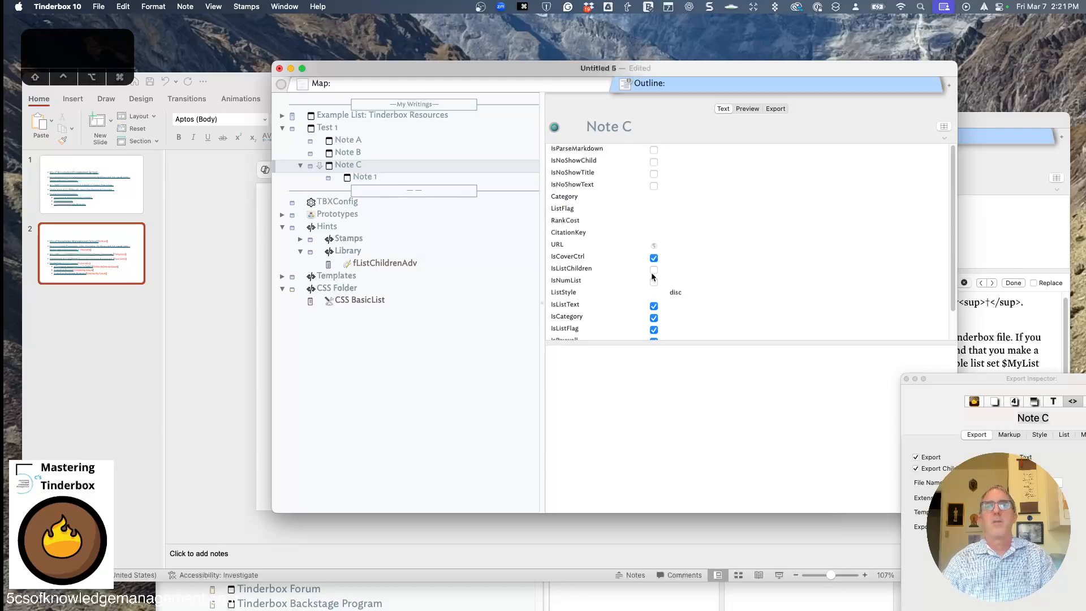
Turn on IsListChildren, IsNoShowText and IsNoShowChild for Note C and preview the nested list of Test 1.
click(653, 270)
click(653, 186)
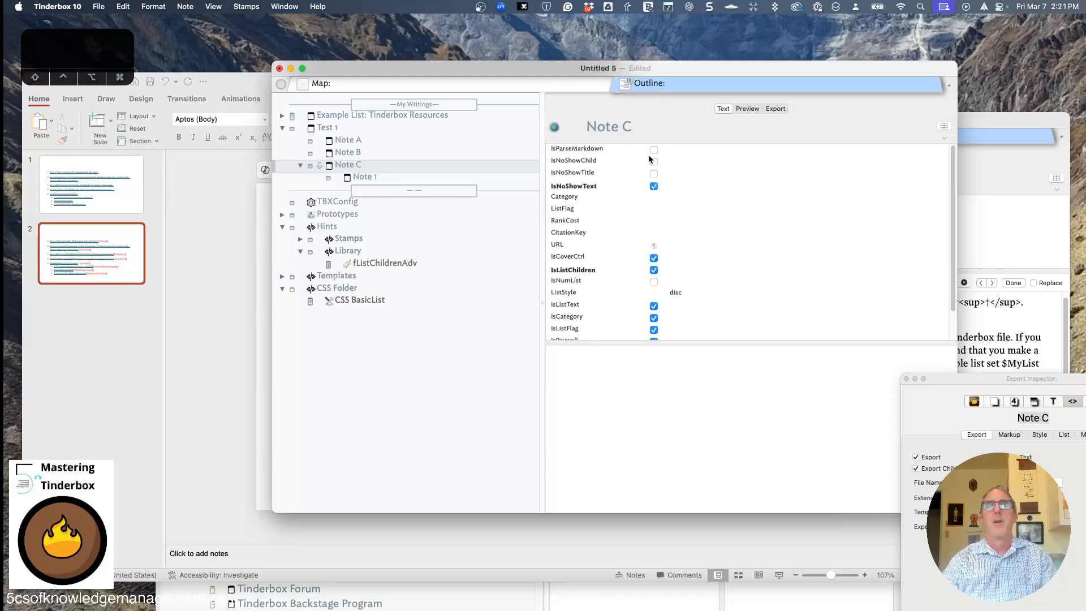
click(653, 162)
click(350, 131)
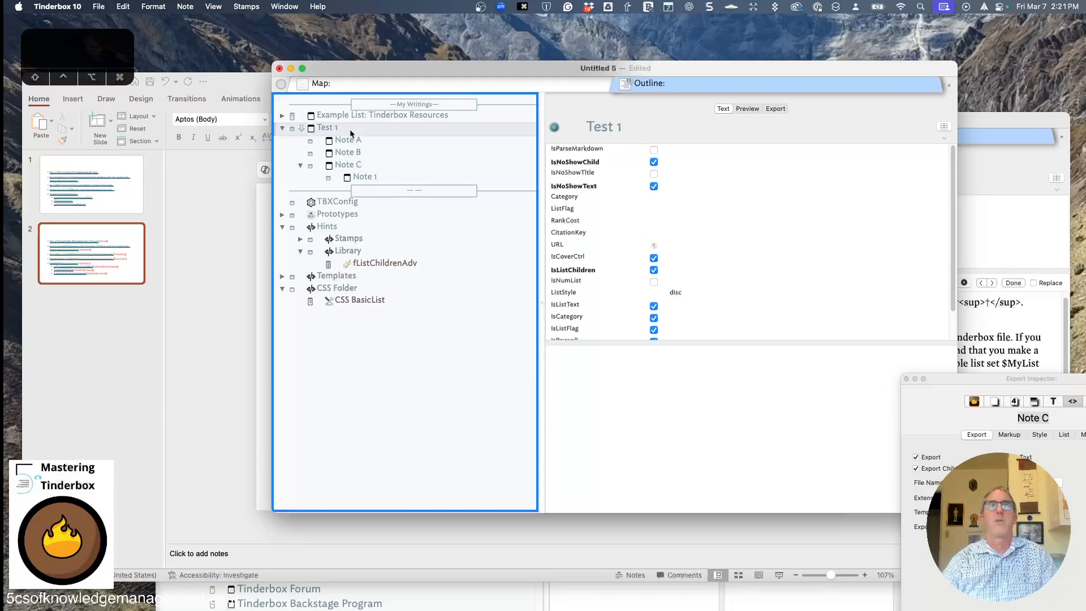
click(745, 109)
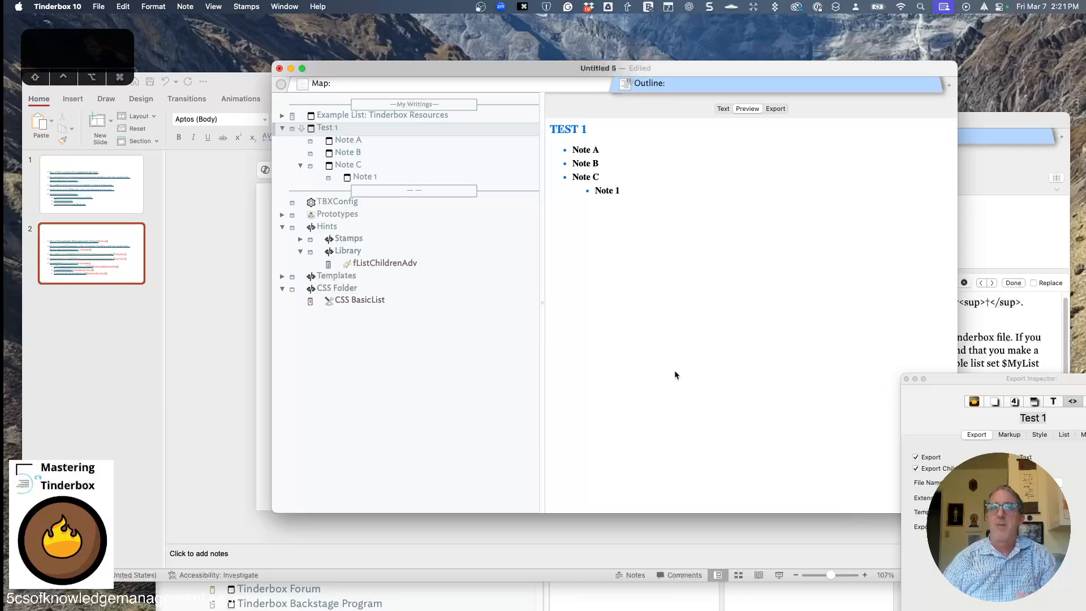
click(722, 109)
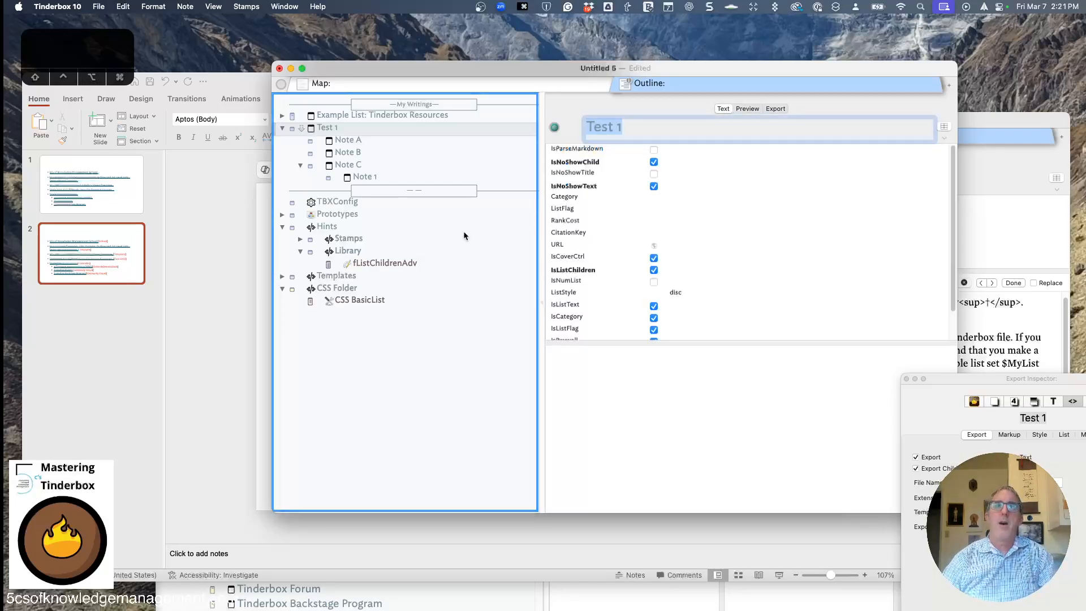
Copy the ^include(this,tChildrenListAdv)^ code from the tBeckerPage template.
click(283, 276)
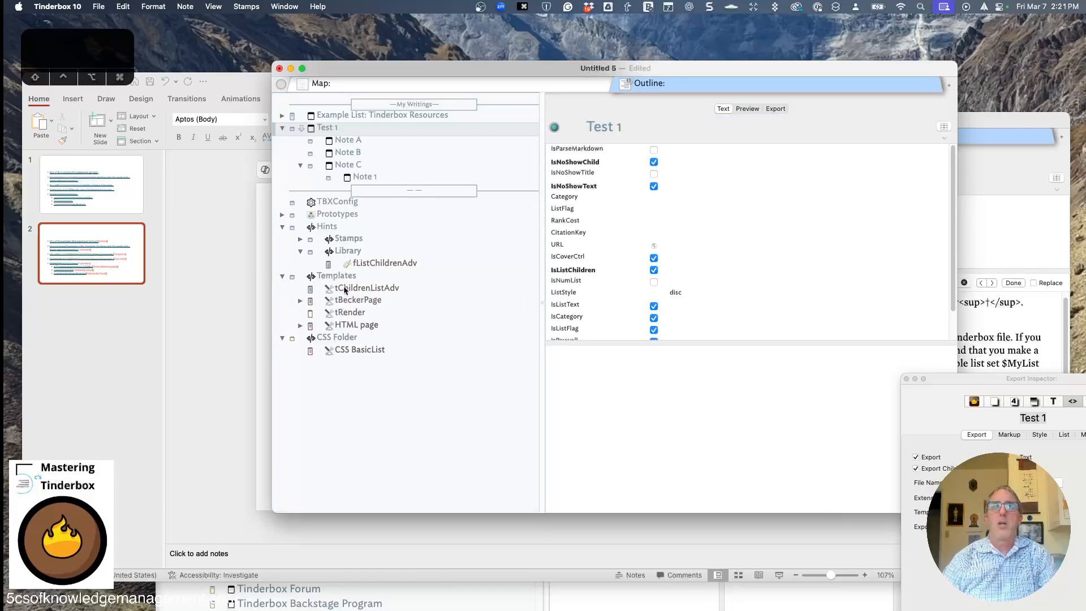
click(344, 290)
click(300, 301)
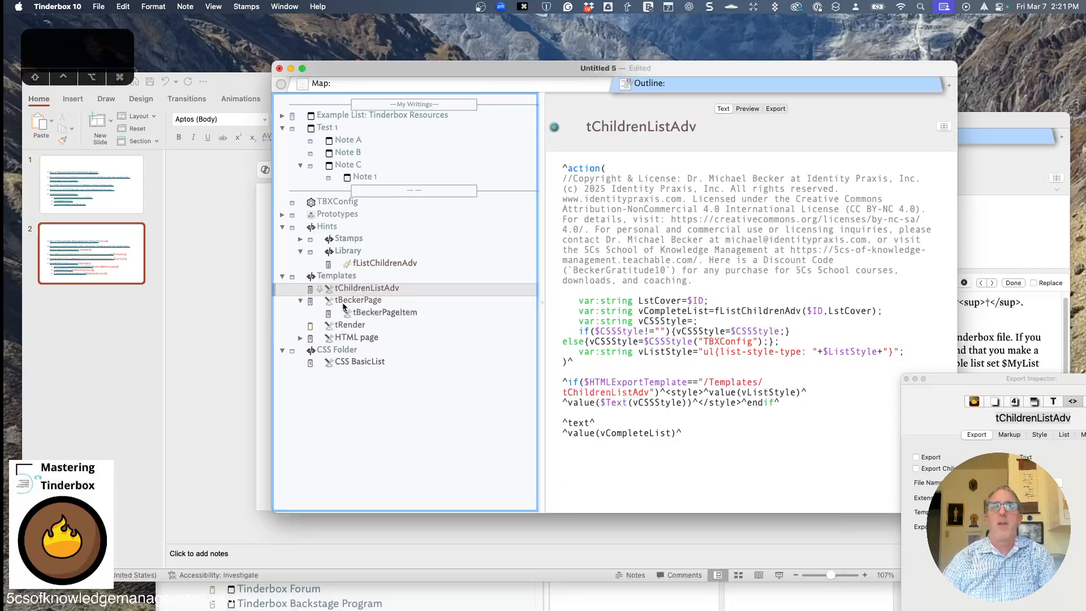
click(361, 300)
scroll(706, 390, down, 5)
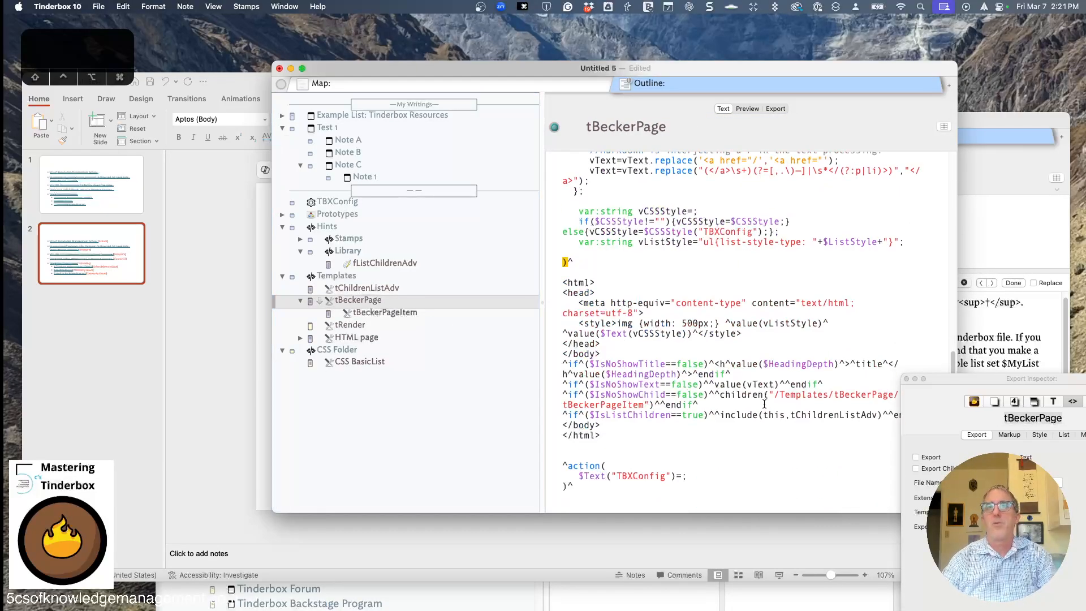
drag(713, 415, 889, 415)
key(super+c)
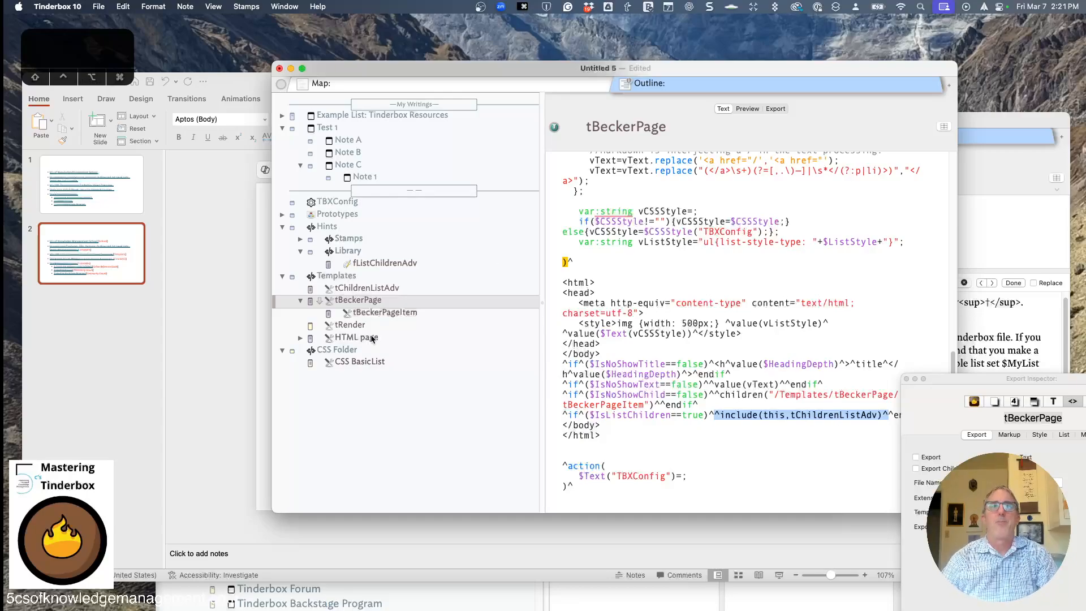
Paste ^include(this,tChildrenListAdv)^ on a new line below the ^children line in the HTML page template.
click(362, 337)
click(787, 290)
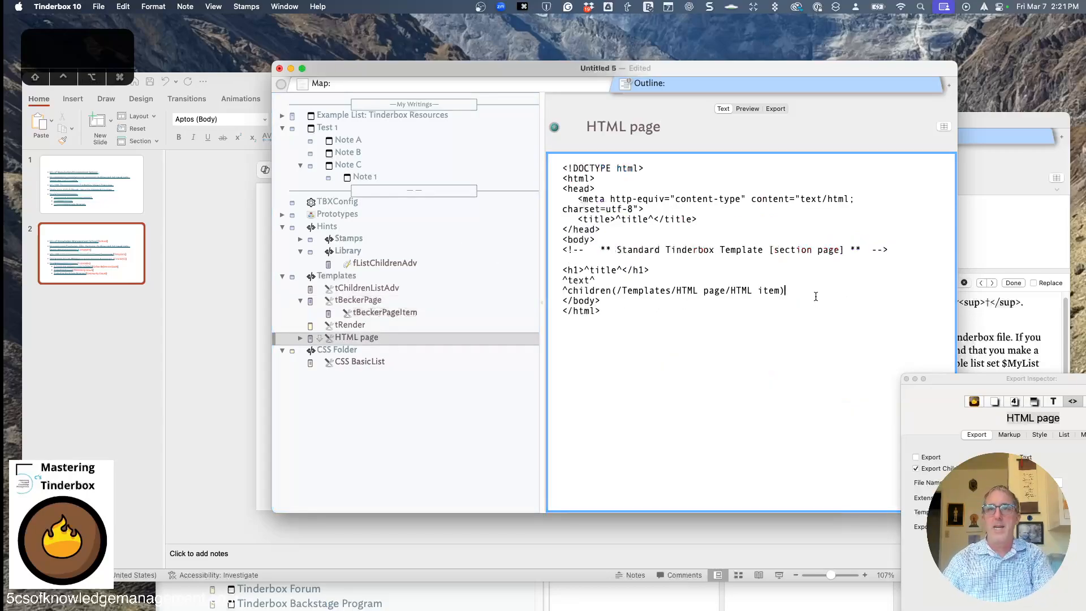
key(Return)
key(super+v)
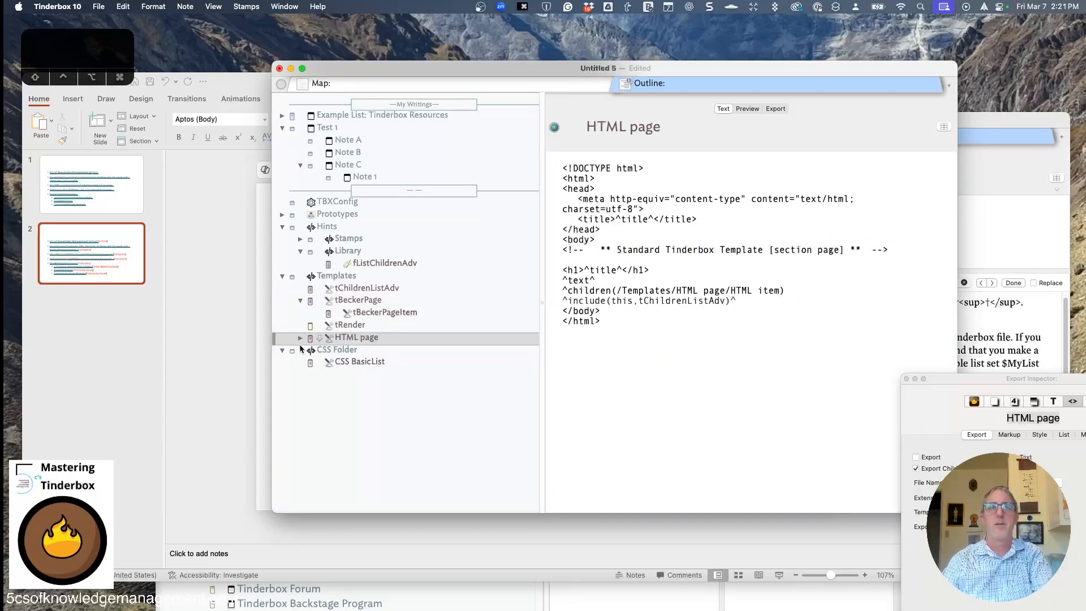
Add the copied ^include(this,tChildrenListAdv)^ code on a new line after the ^children line in the HTML item template.
click(299, 338)
click(365, 350)
click(786, 188)
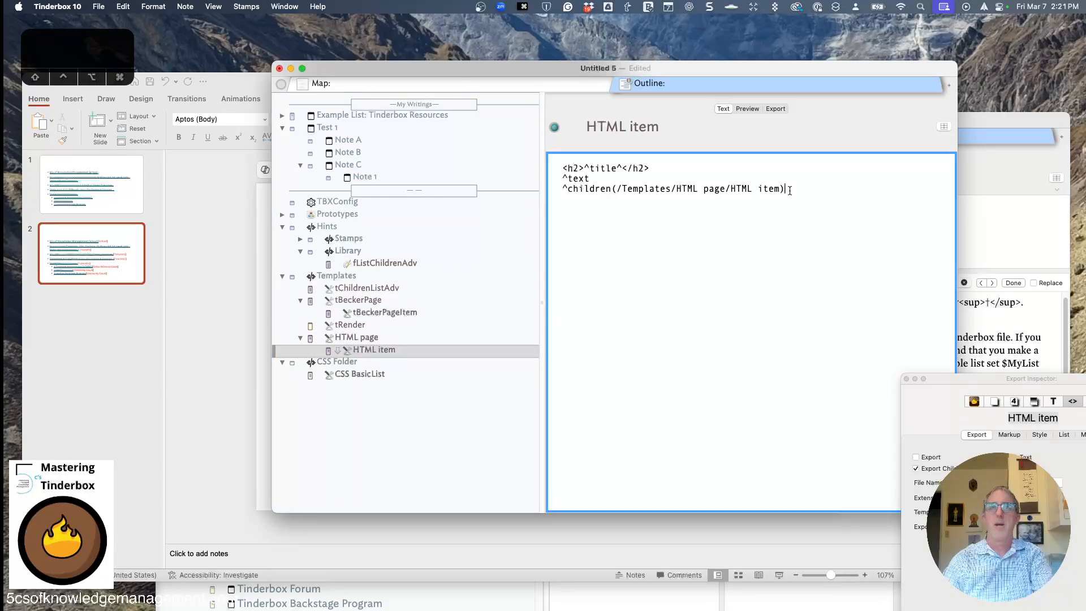
key(Return)
key(super+v)
Preview Test 1 rendered with the HTML page template and compare its headings with the nested bullet list.
click(328, 128)
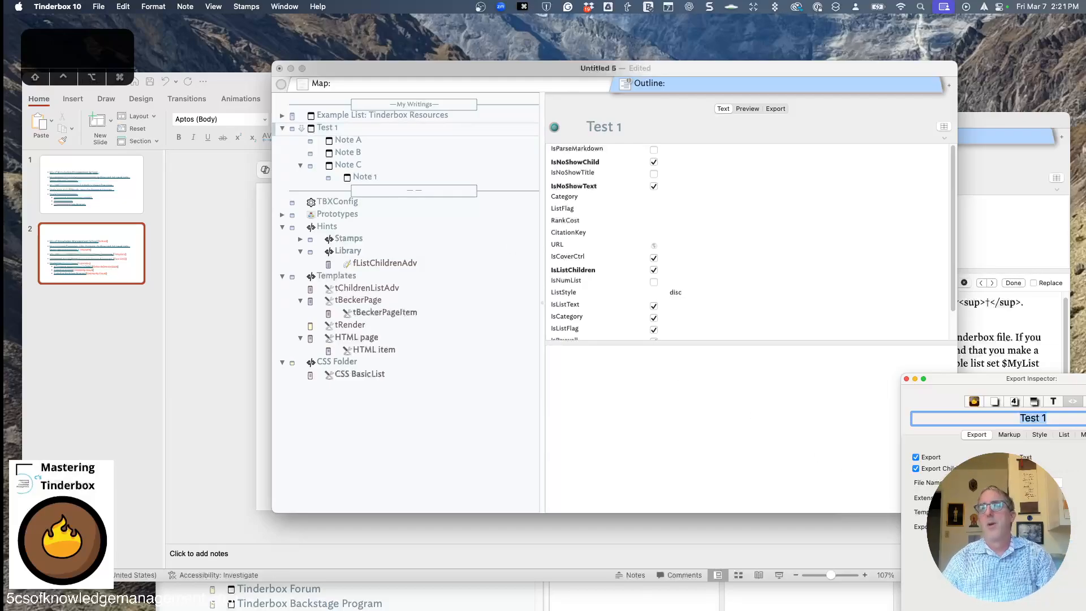
click(745, 108)
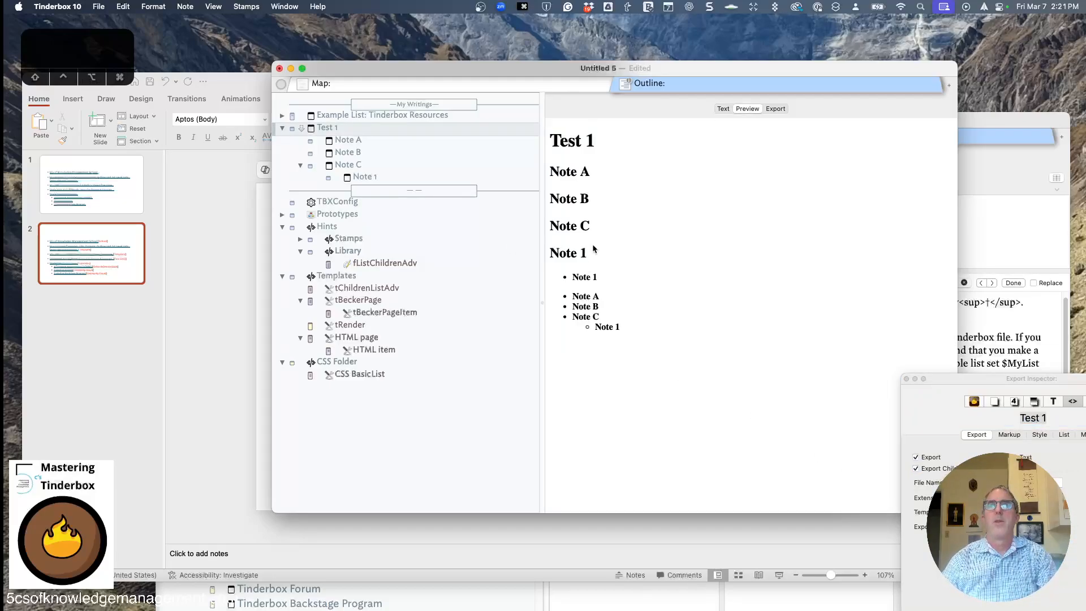
drag(569, 287, 609, 336)
drag(589, 268, 550, 139)
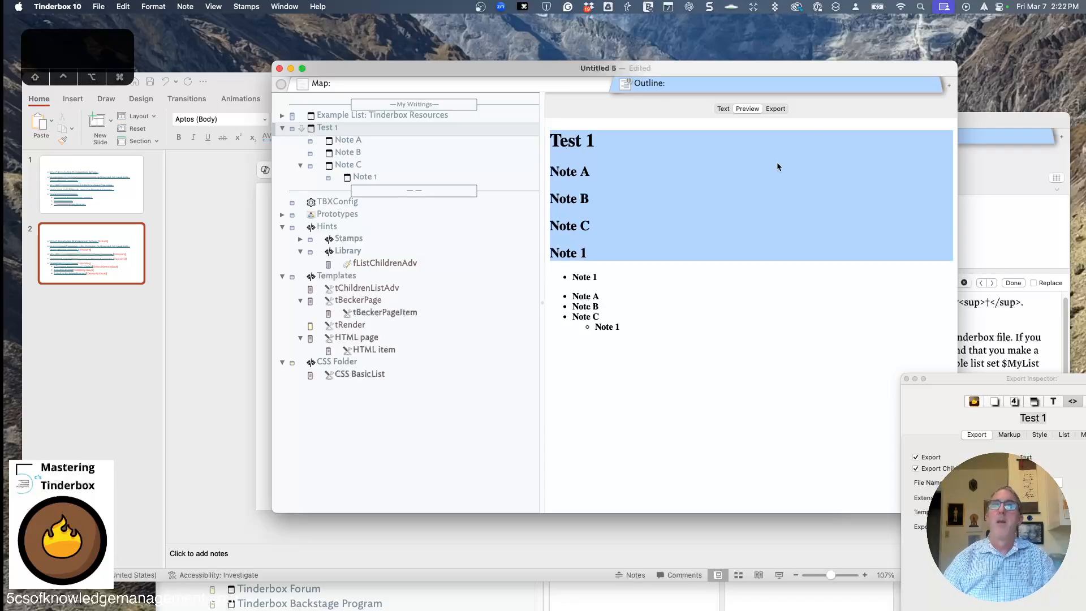
Bring the 5Cs TBX Advanced List View 07MAR25 file forward and view the advList Macro Example(s) note.
drag(796, 68, 603, 217)
click(1027, 162)
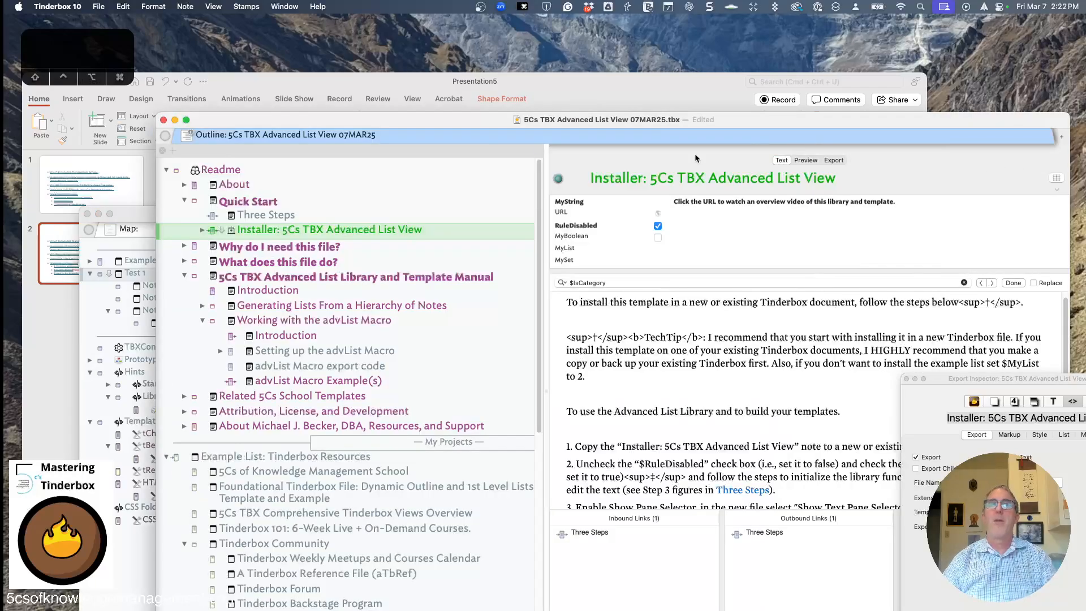
drag(446, 116, 404, 22)
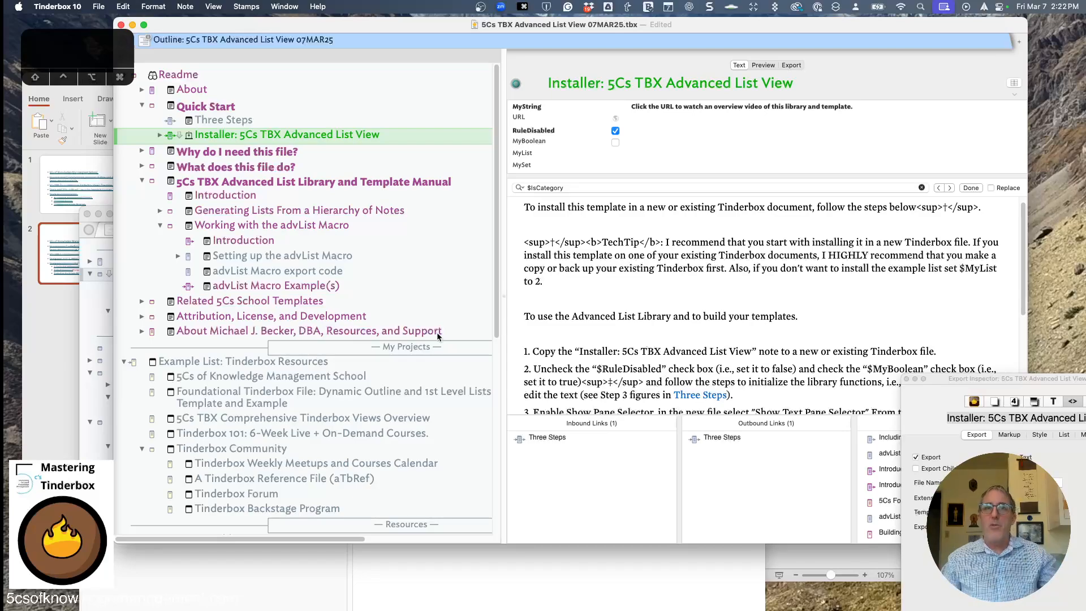
click(316, 287)
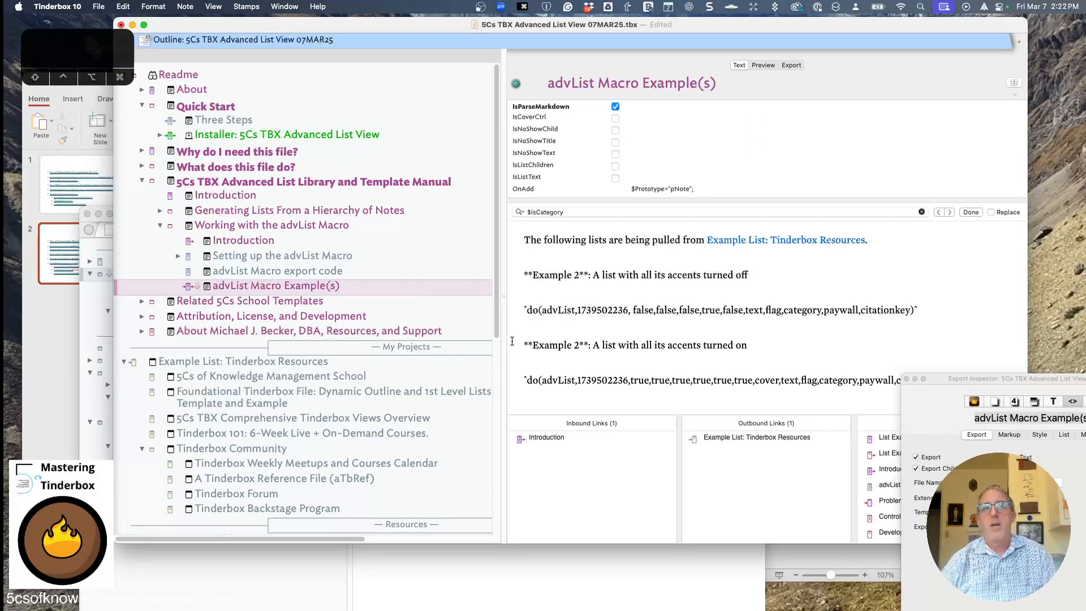
View the advList Macro export code note and highlight its ^^do(advList,...)^^ code.
click(260, 276)
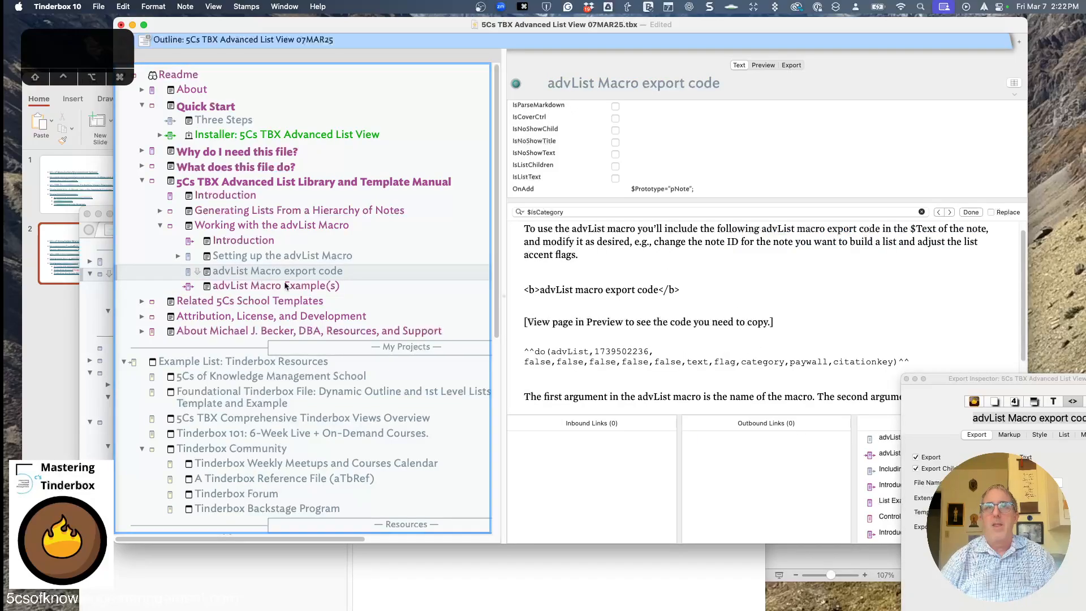
triple_click(525, 350)
drag(903, 362, 512, 348)
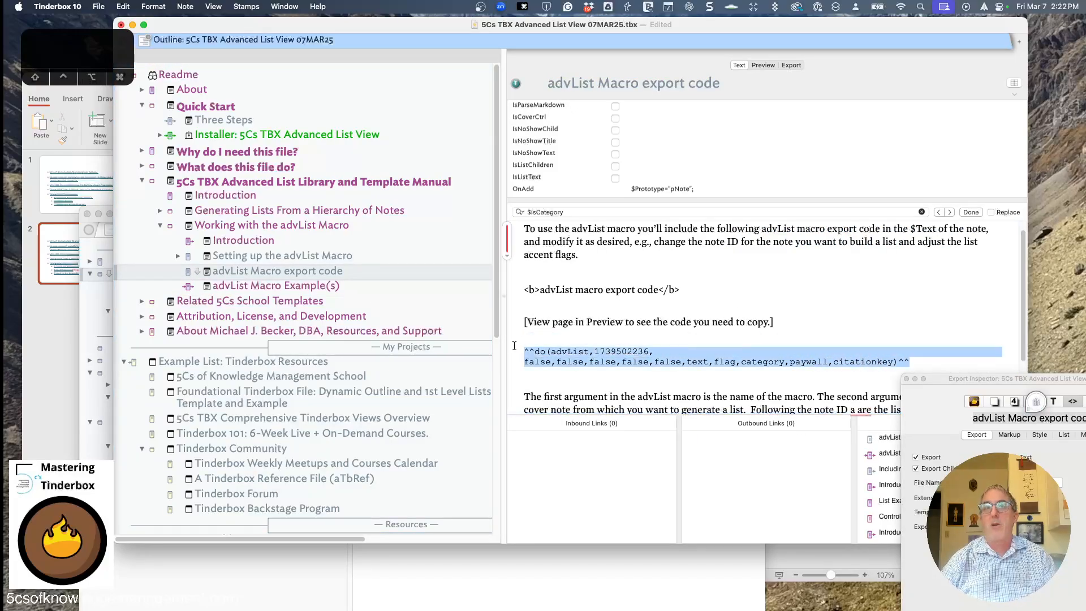
Preview the Setting up the advList Macro note and review its setup instructions and macro code.
click(288, 259)
click(760, 68)
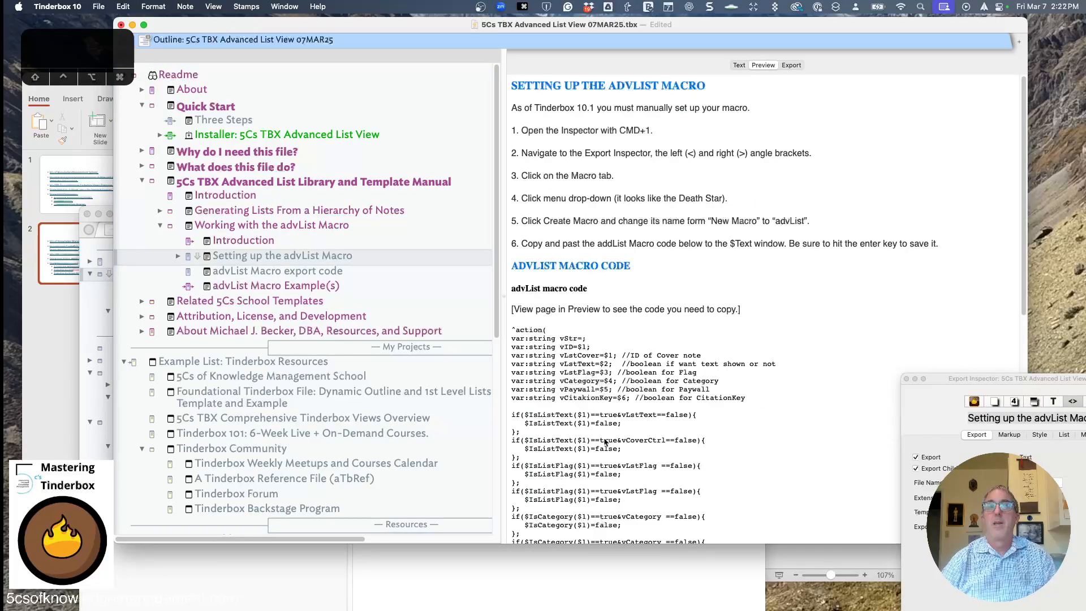
scroll(606, 443, down, 10)
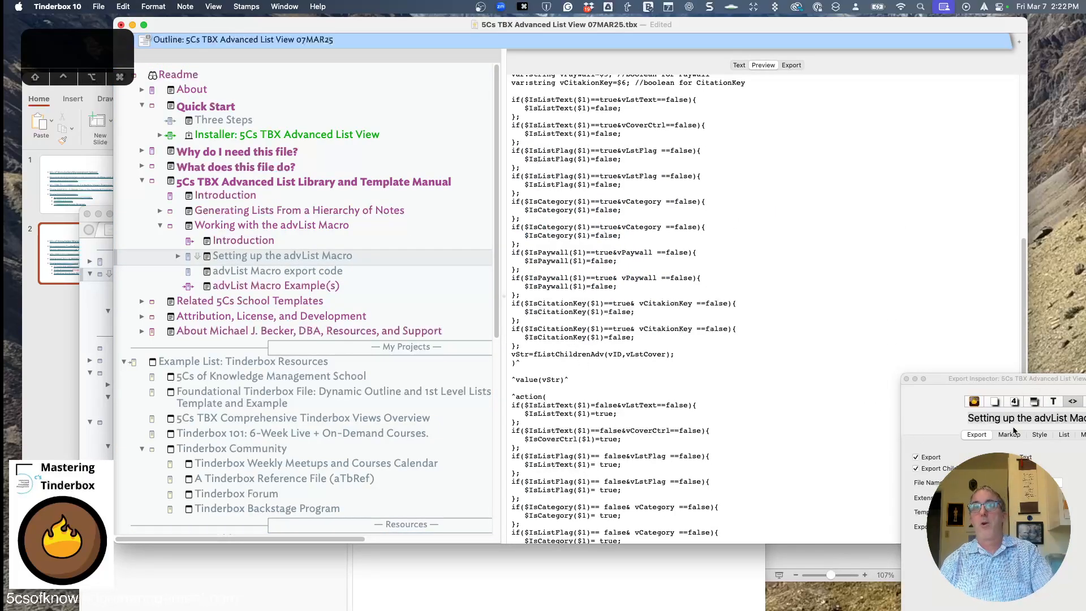
View the advList macro definition in the Export Inspector, close the inspector and return the setup note to its text view.
drag(1007, 388, 745, 265)
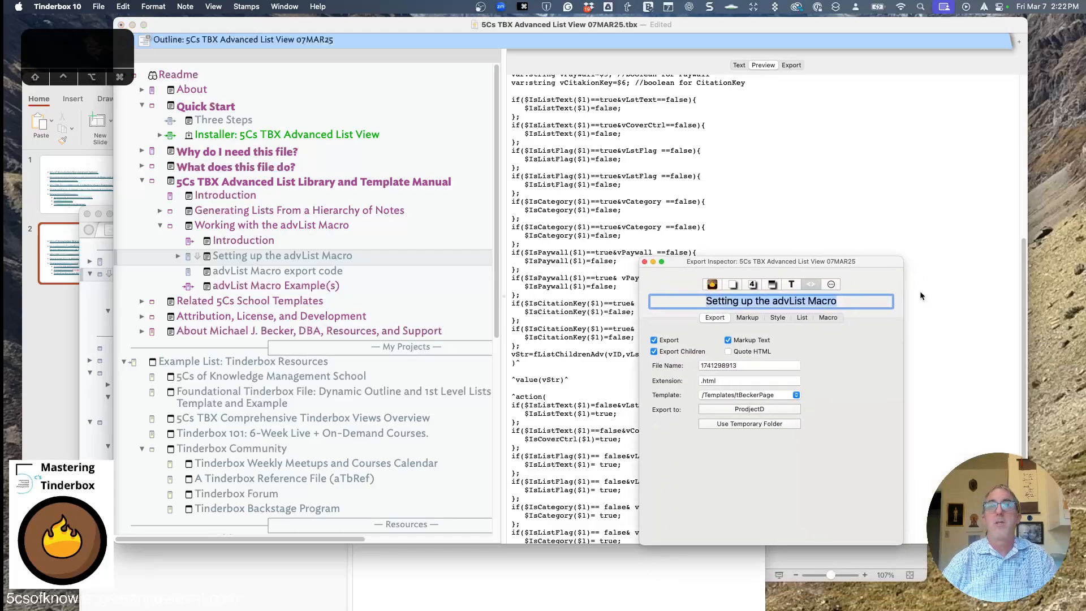
click(831, 285)
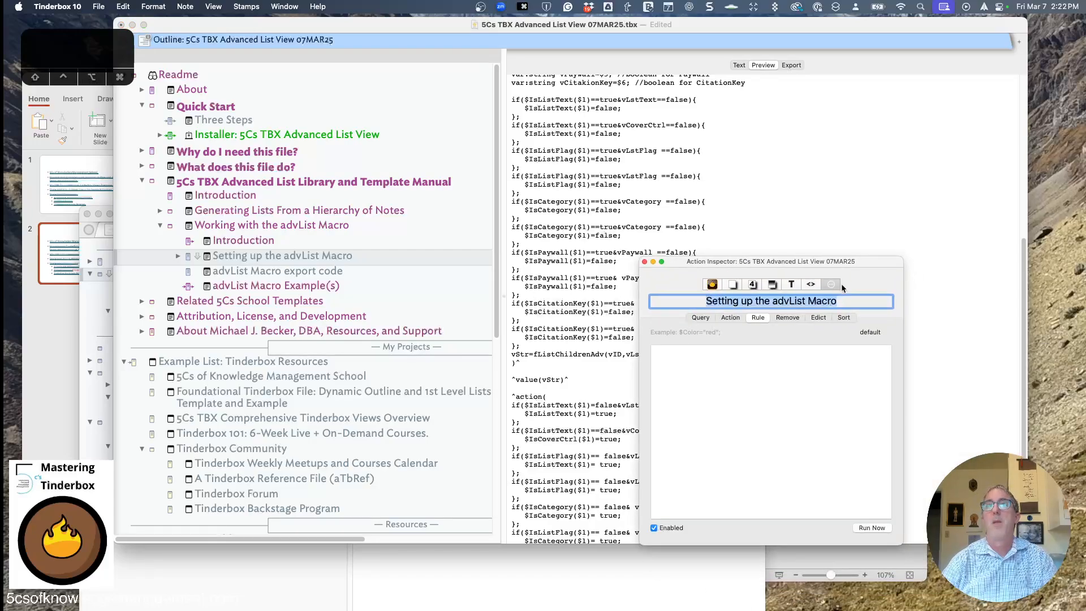
click(811, 284)
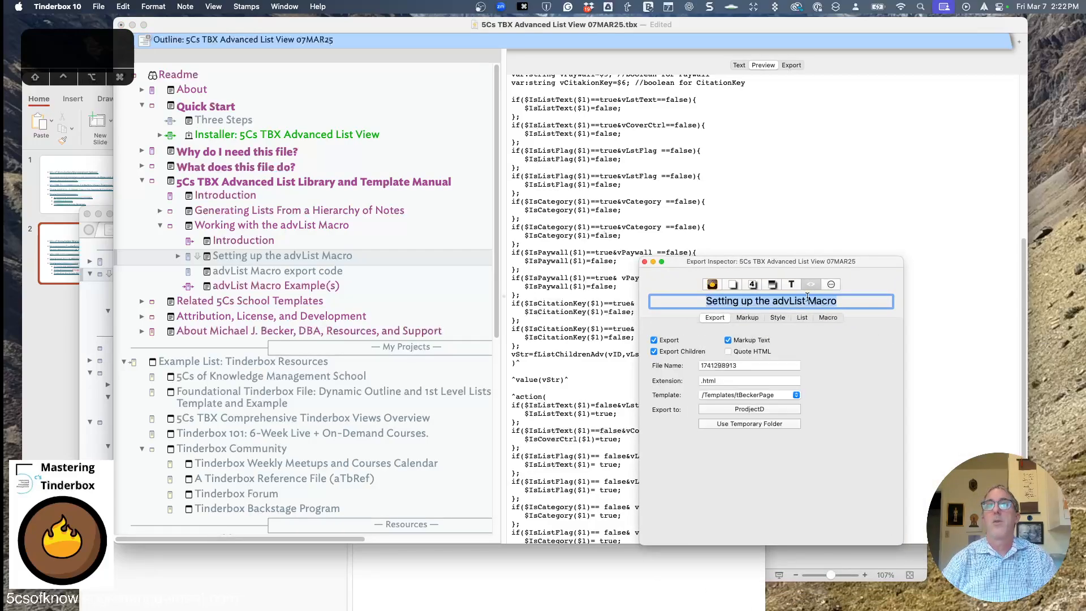
click(828, 317)
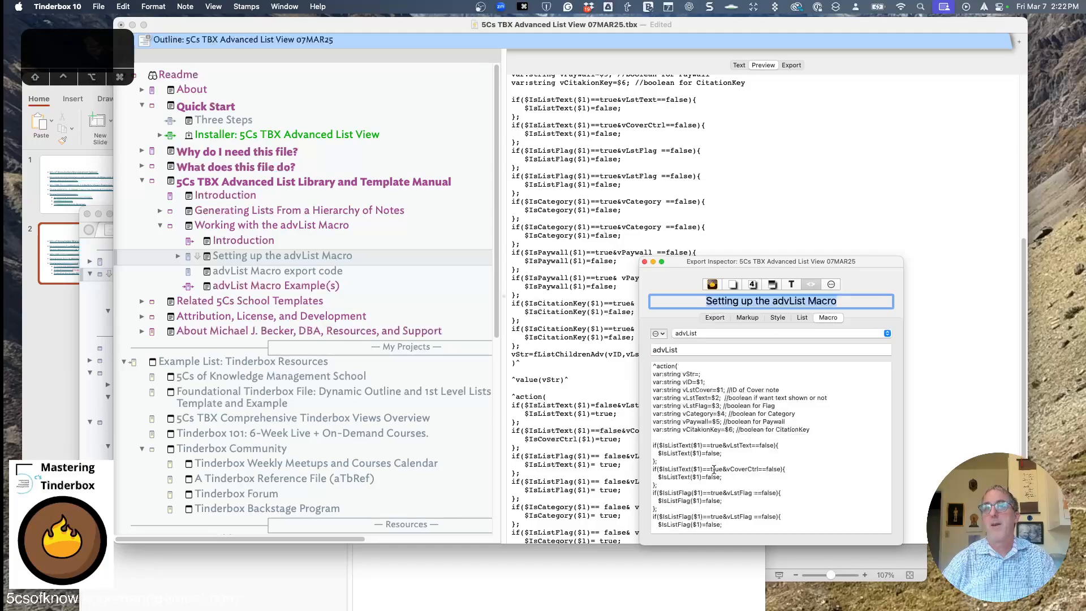
click(644, 261)
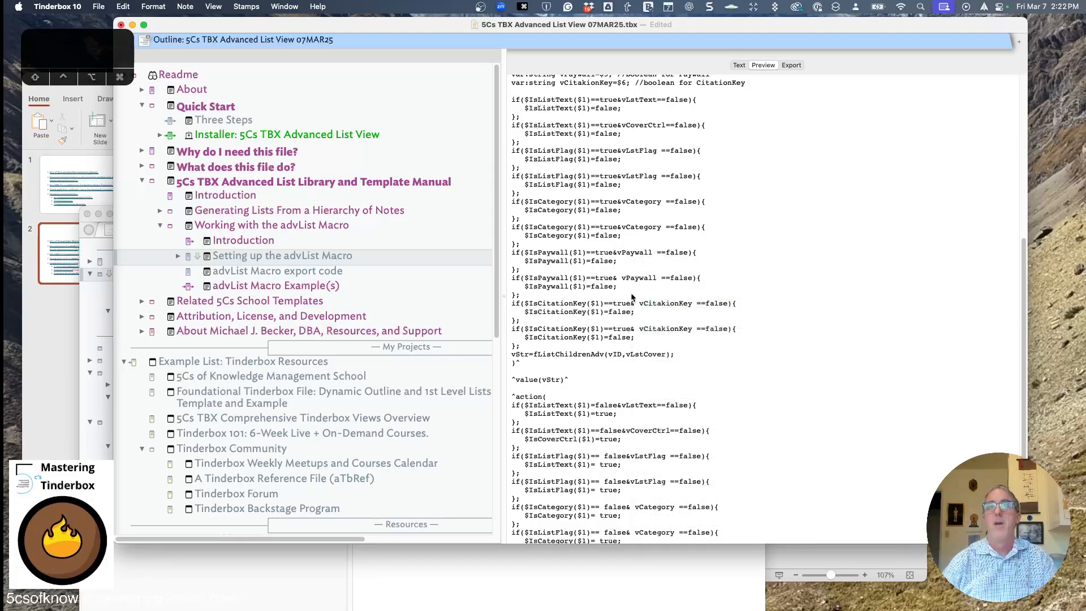
click(739, 65)
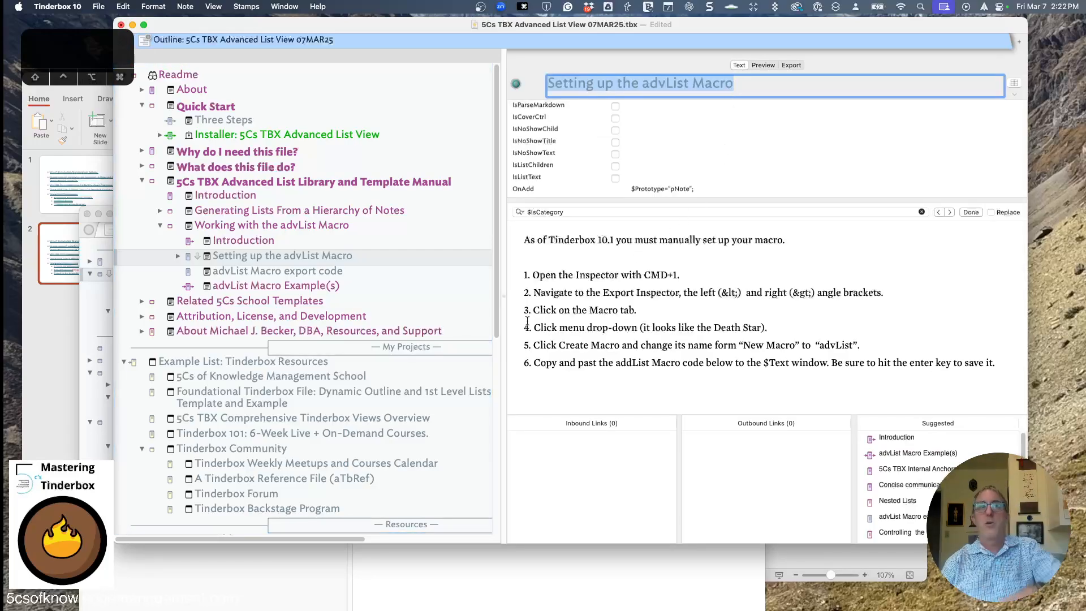
Check the list ID in the first advList example against the Example List: Tinderbox Resources note, then highlight the call's true/false arguments.
click(321, 292)
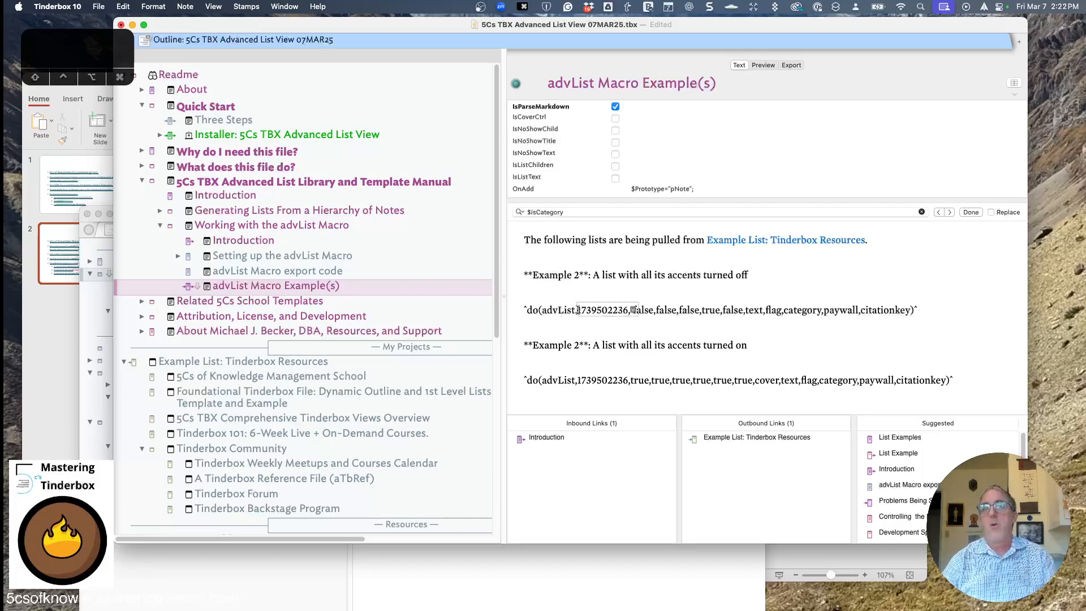
drag(577, 310, 629, 312)
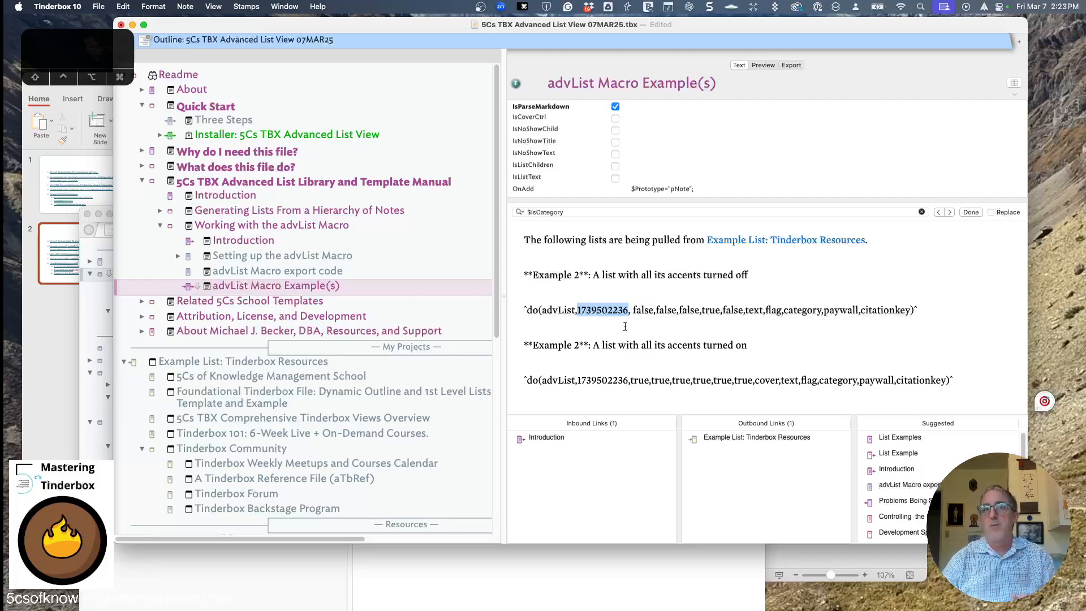
click(256, 364)
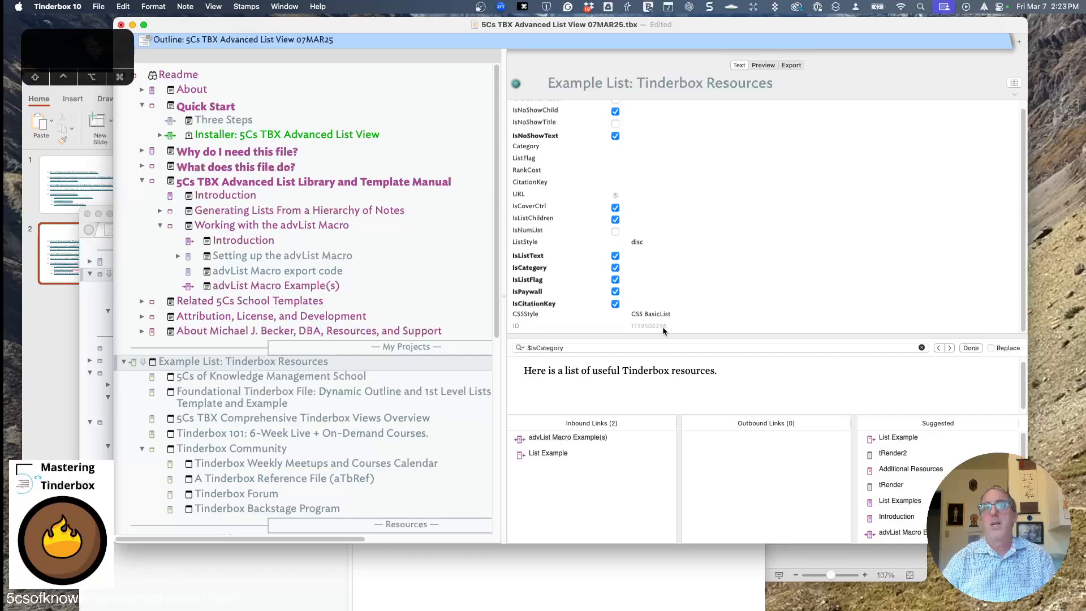
click(310, 292)
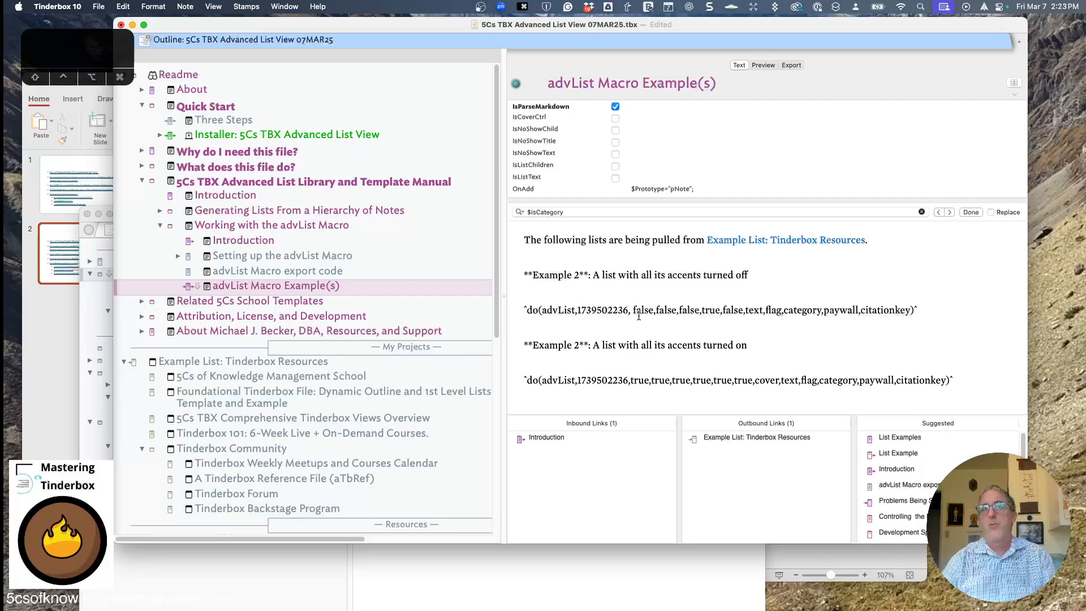
drag(633, 310, 750, 322)
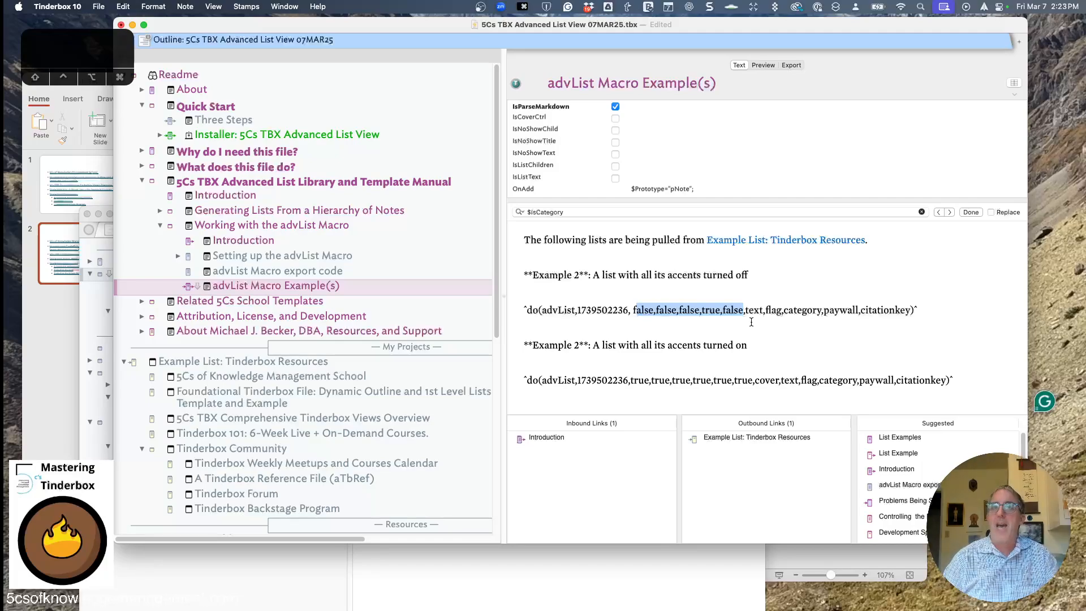
Replace the true argument in the accents-off example's advList call with "flase".
double_click(715, 311)
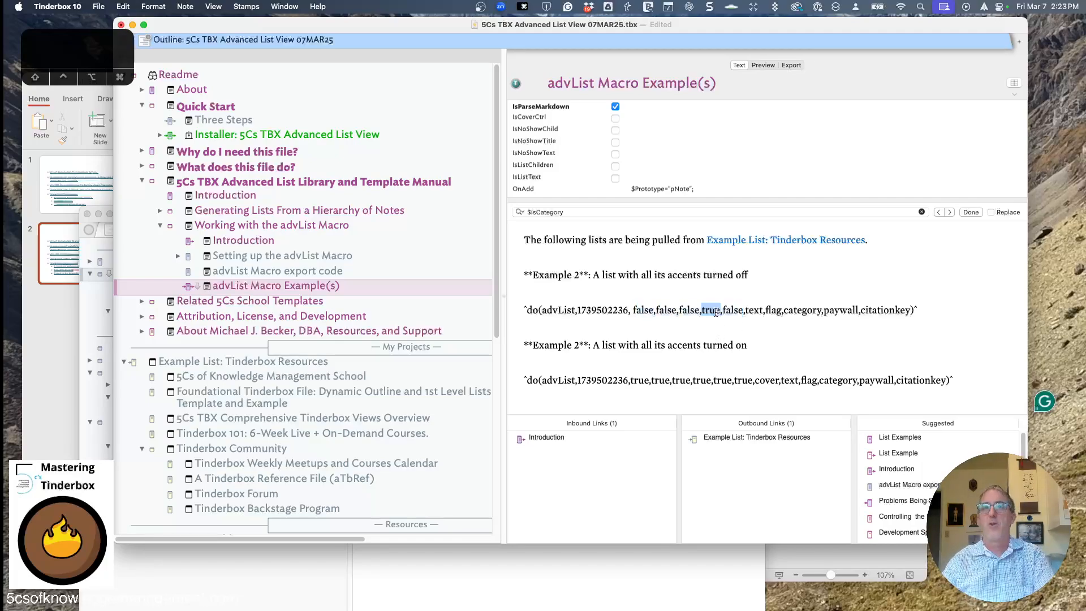
text(flase)
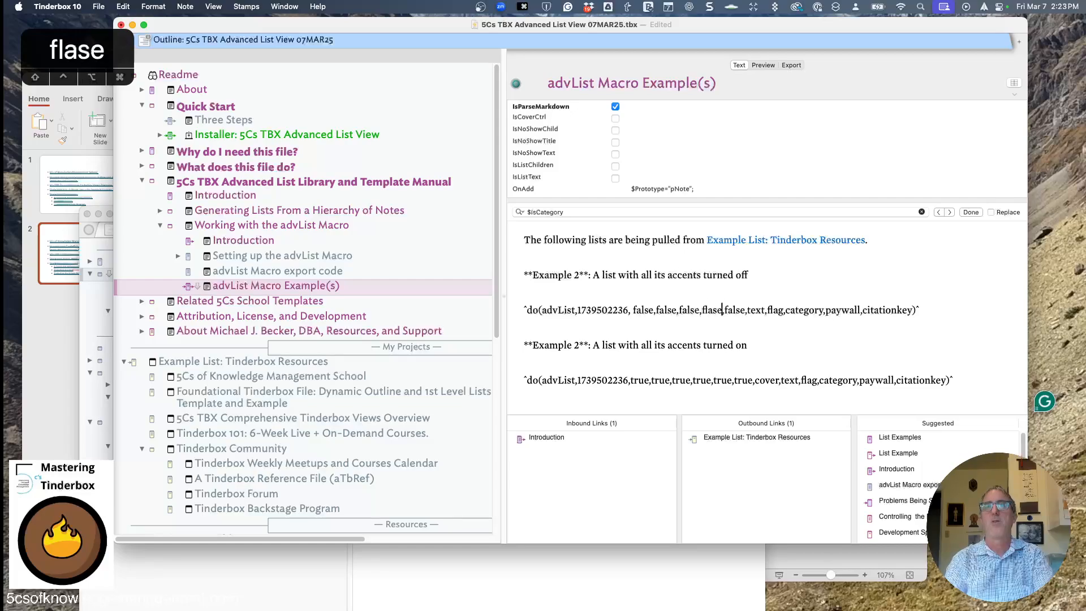
click(715, 329)
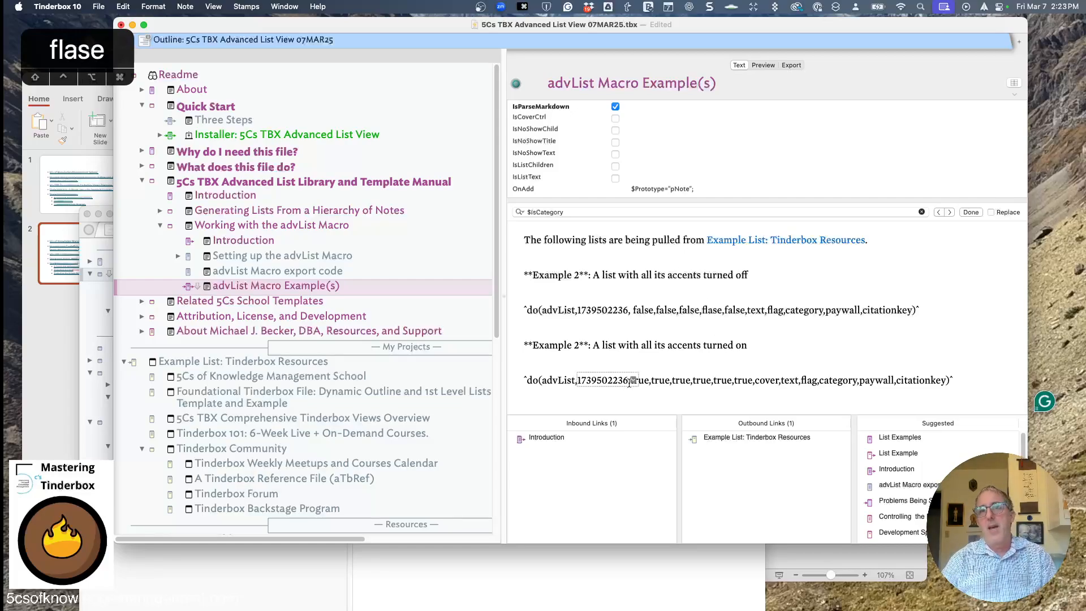
Review the arguments of both advList example calls, from the true/false switches to citationkey, and preview the note.
drag(643, 380, 815, 380)
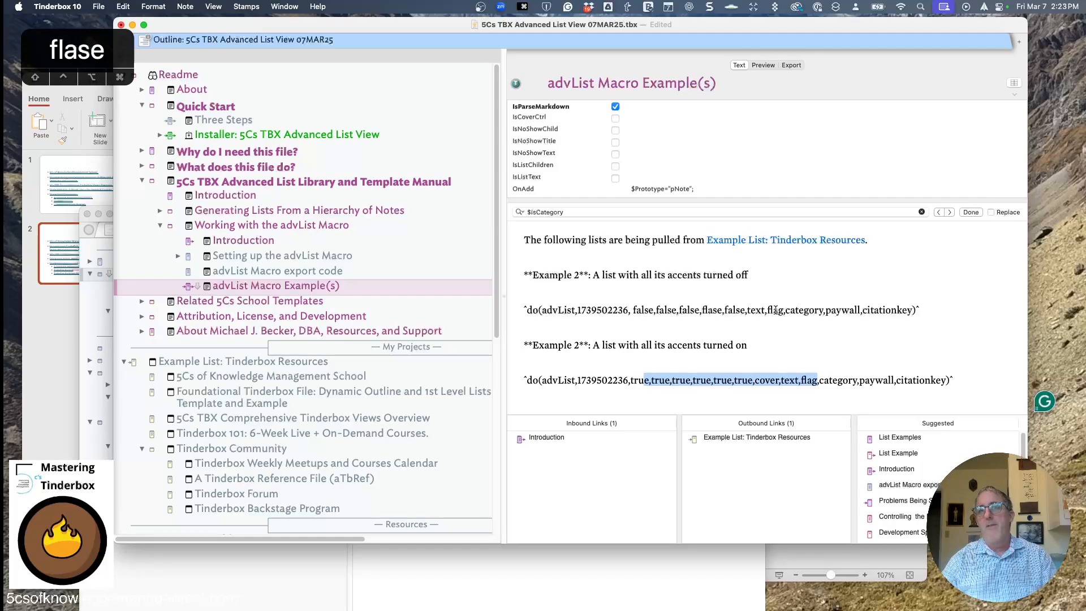
click(796, 309)
click(815, 310)
click(841, 310)
click(869, 310)
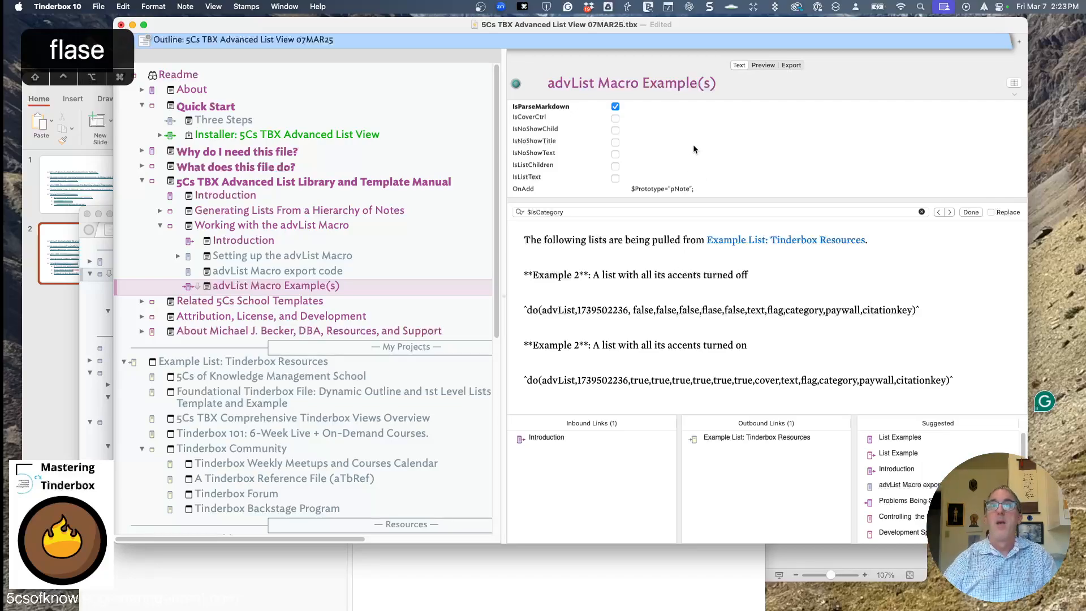
click(772, 65)
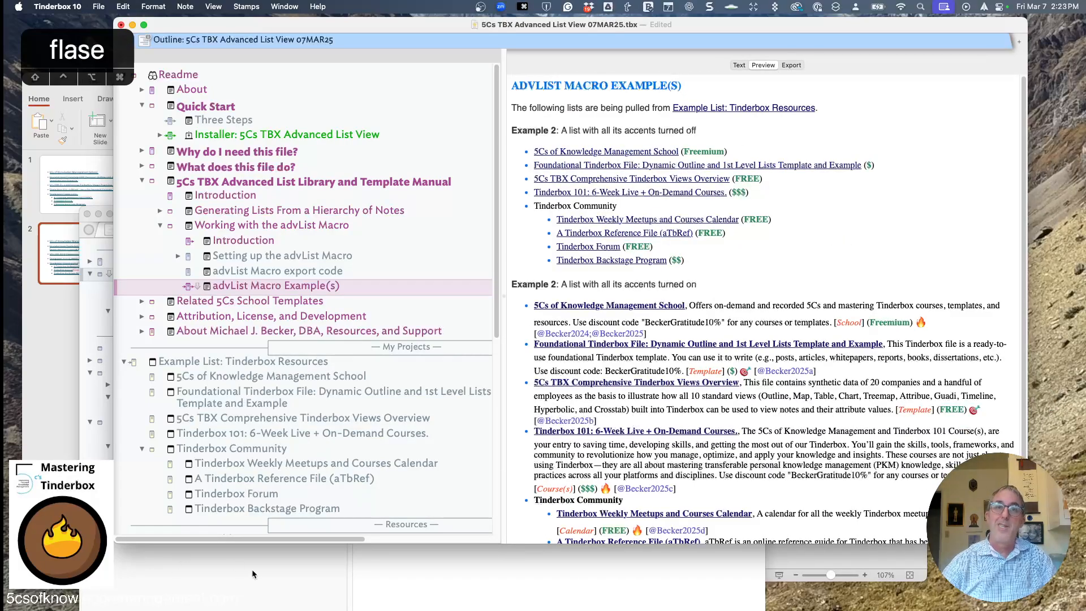
Correct the misspelled fourth true/false argument in the accents-off advList call to false and preview the resulting list.
click(739, 65)
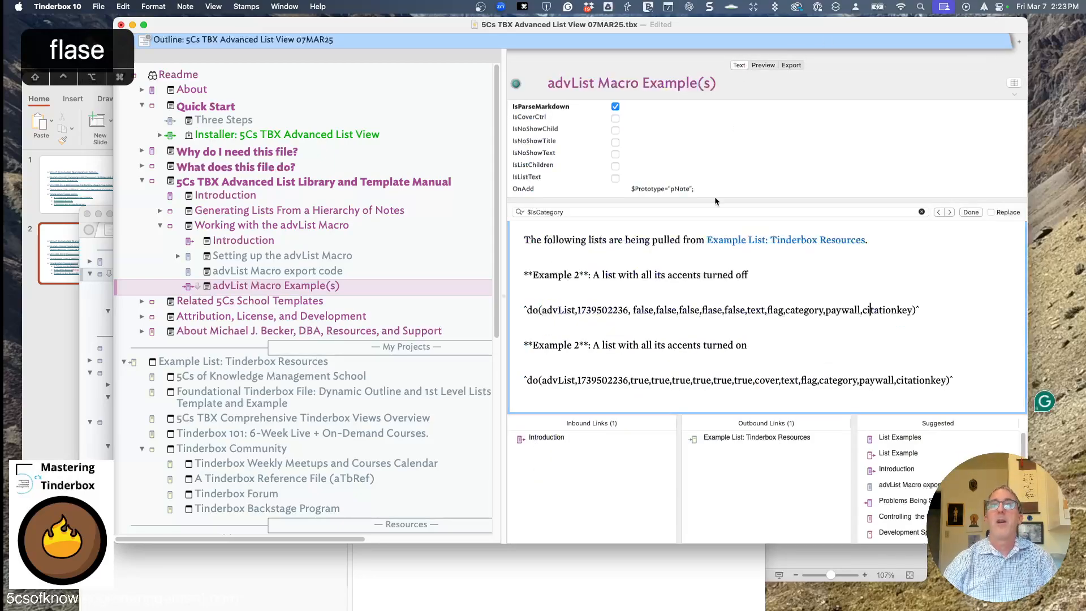
double_click(713, 310)
text(fals)
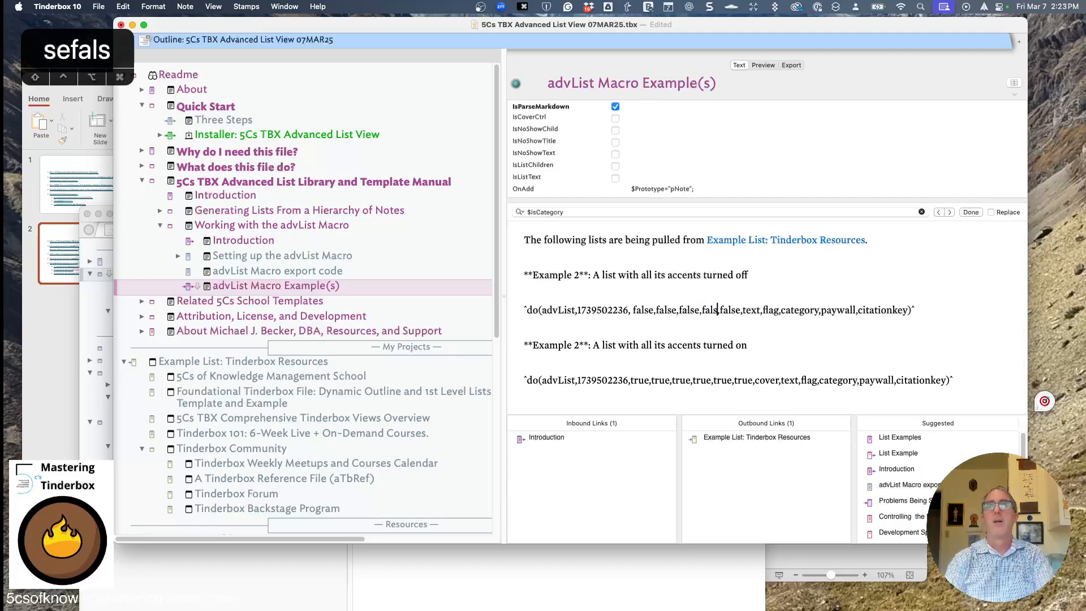
text(e,)
click(761, 66)
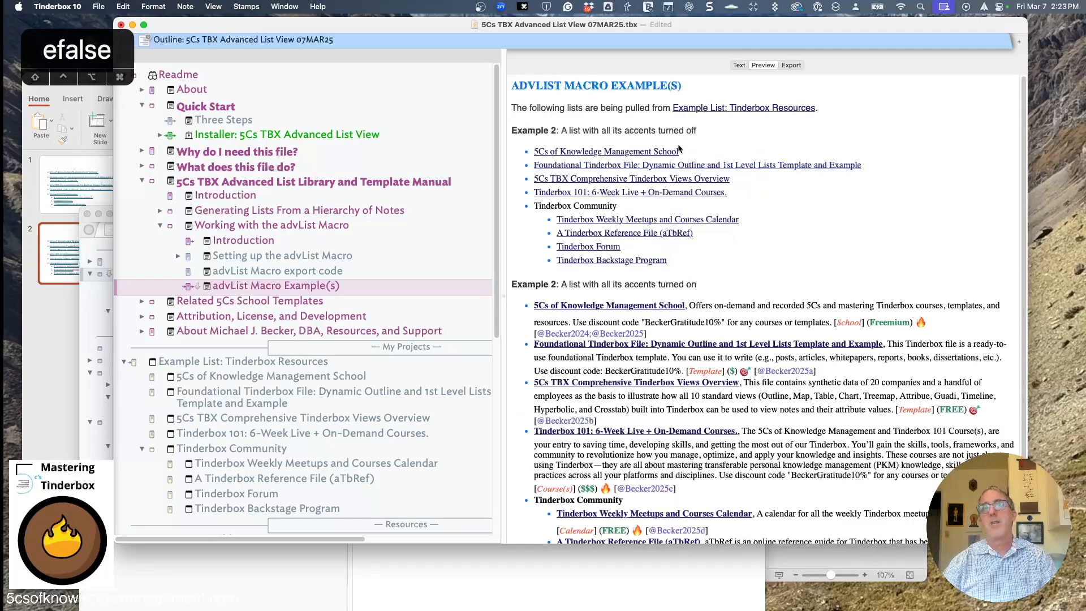
Set the third true/false argument of the accents-off advList call to true and compare the note's code with its preview.
click(744, 65)
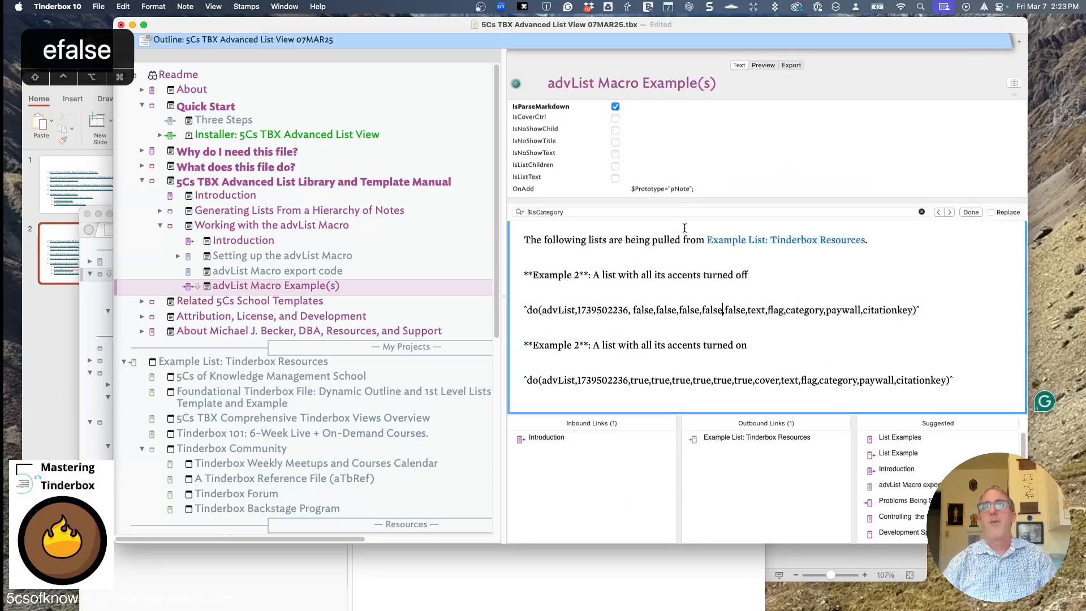
double_click(666, 309)
double_click(683, 308)
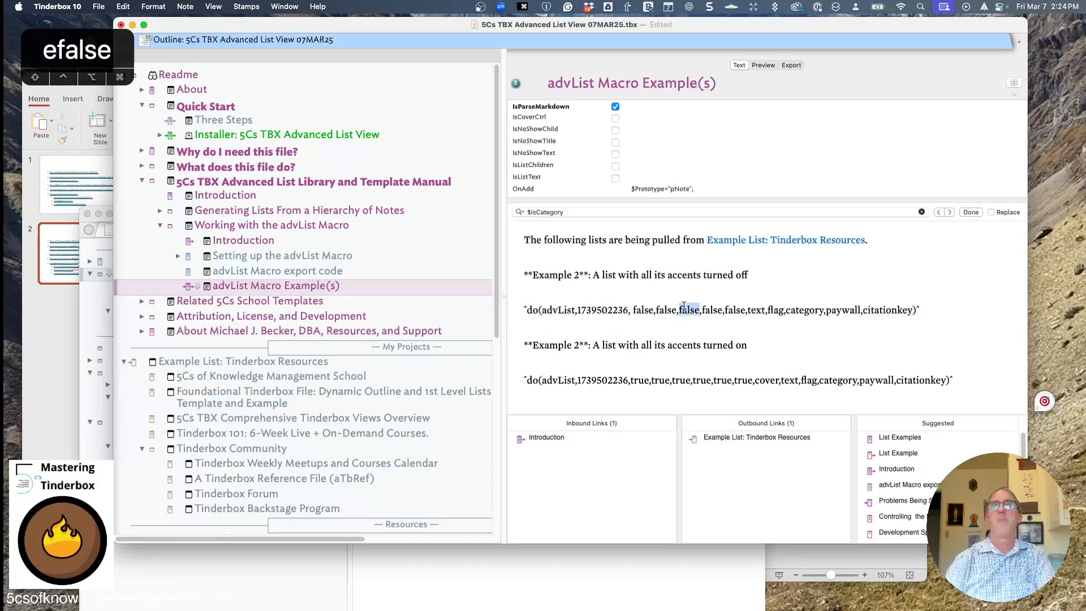
text(true)
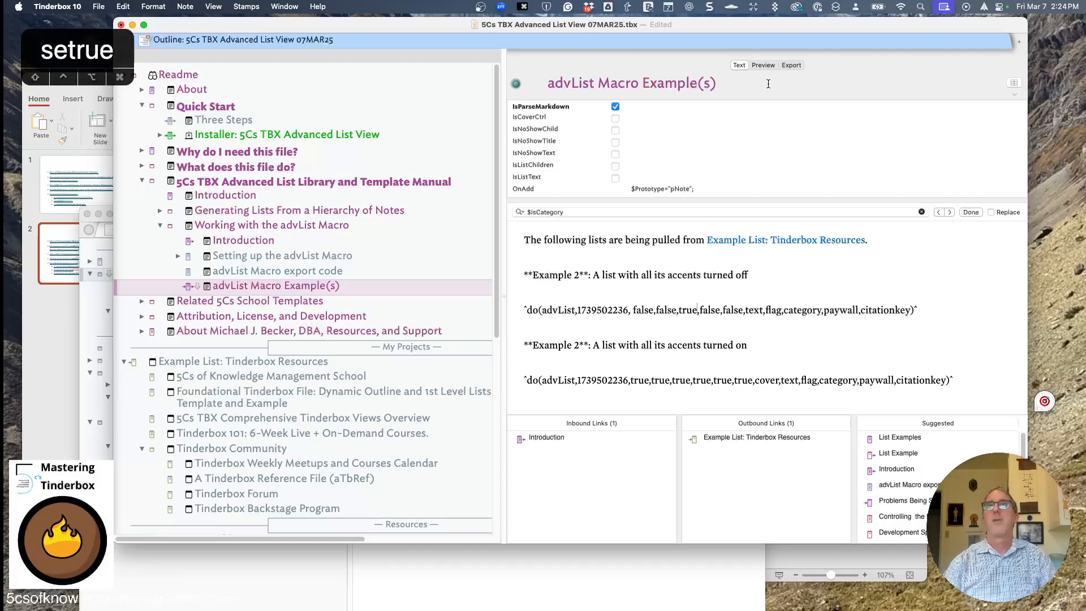
click(763, 65)
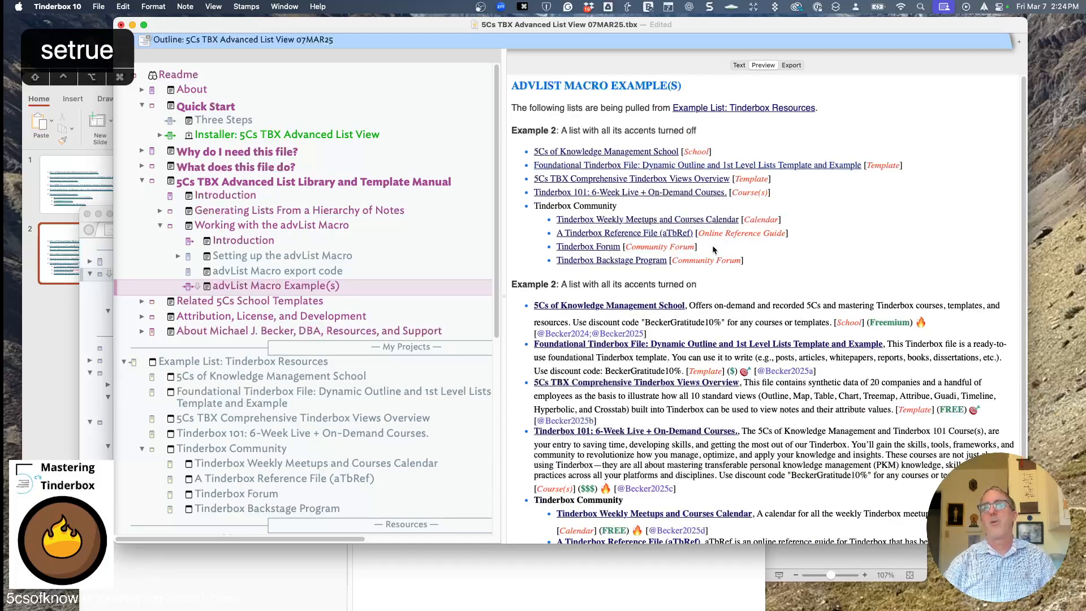
click(739, 65)
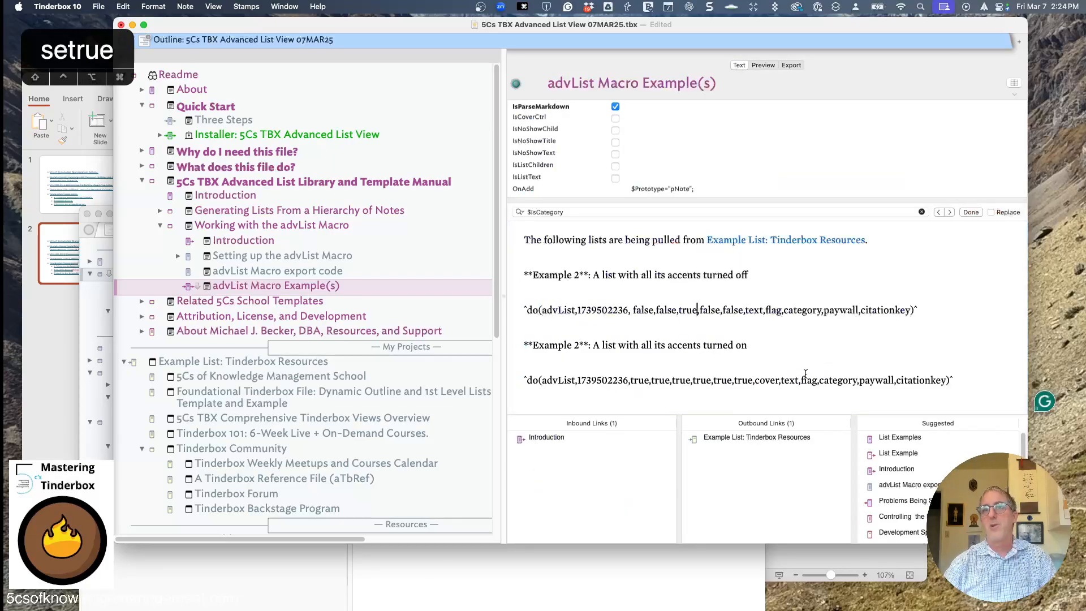
click(761, 65)
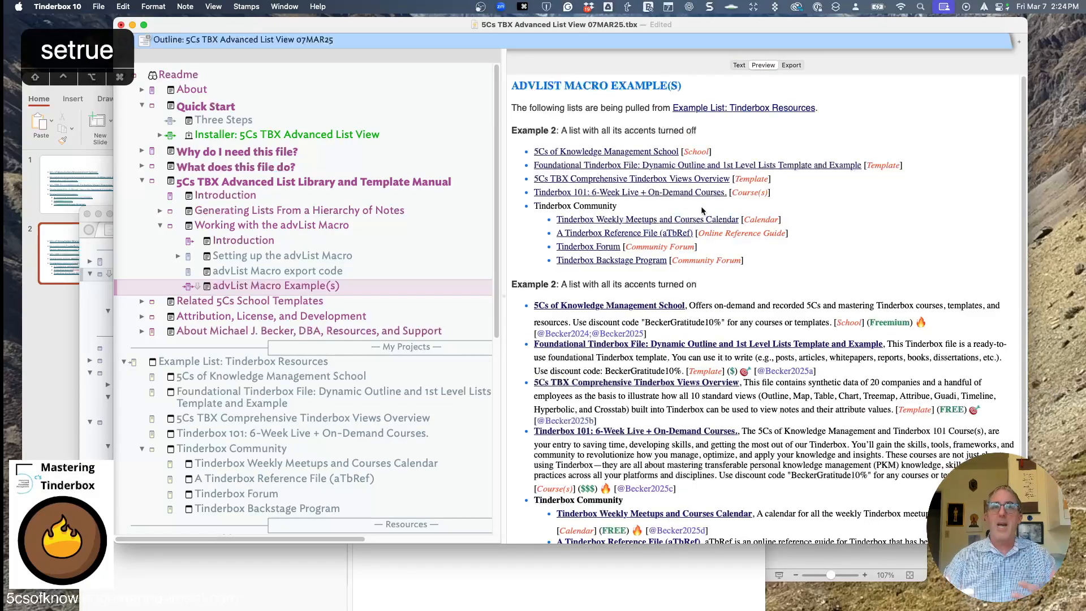